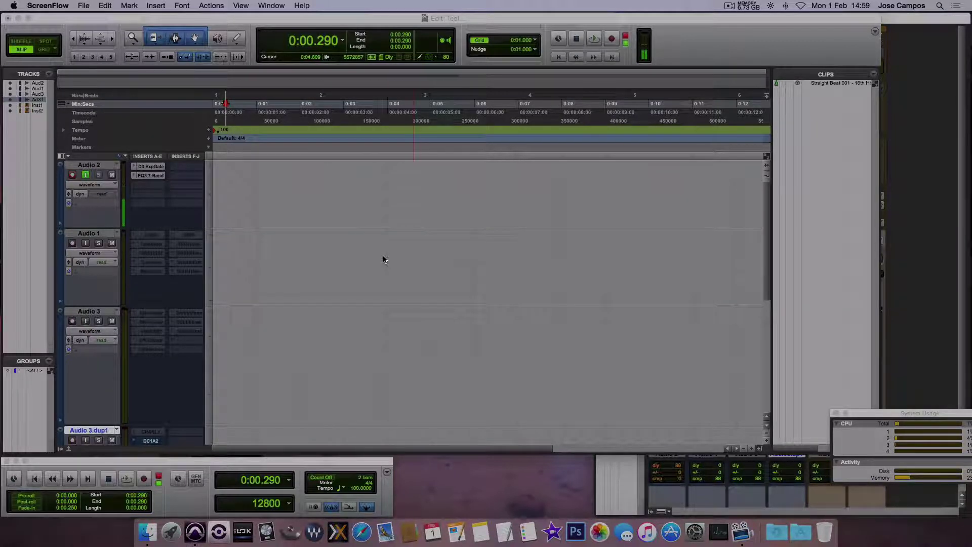
# Step: Bring up the Mix window and activate Audio 1's L2007 limiter insert, showing its window
pyautogui.click(679, 256)
pyautogui.press('super+equal')
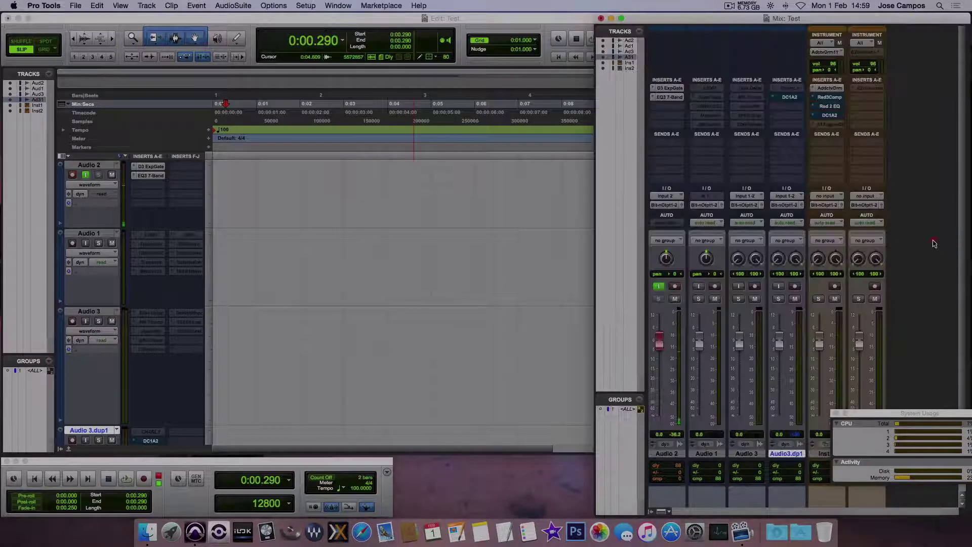
pyautogui.keyDown('ctrl'); pyautogui.keyDown('super'); pyautogui.click(707, 89); pyautogui.keyUp('super'); pyautogui.keyUp('ctrl')
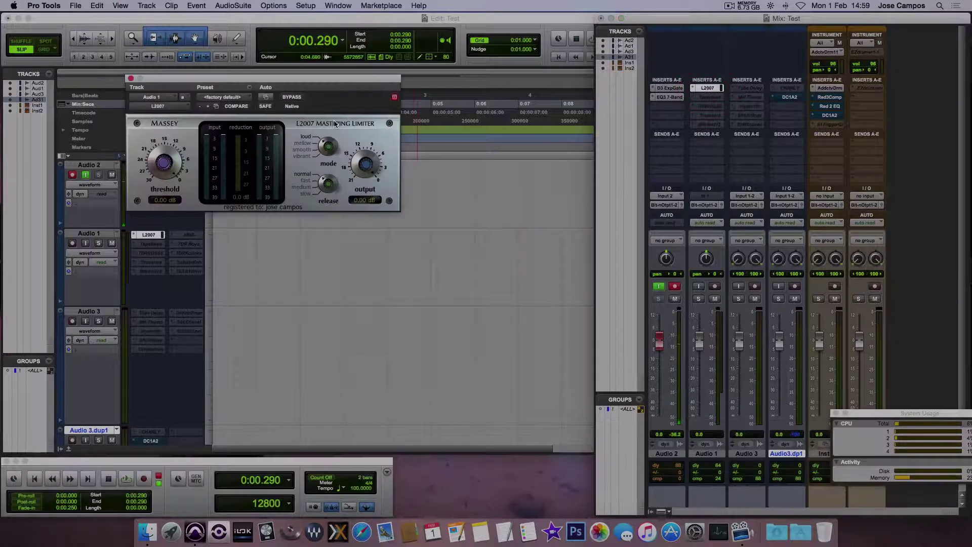
pyautogui.moveTo(320, 81); pyautogui.dragTo(416, 171)
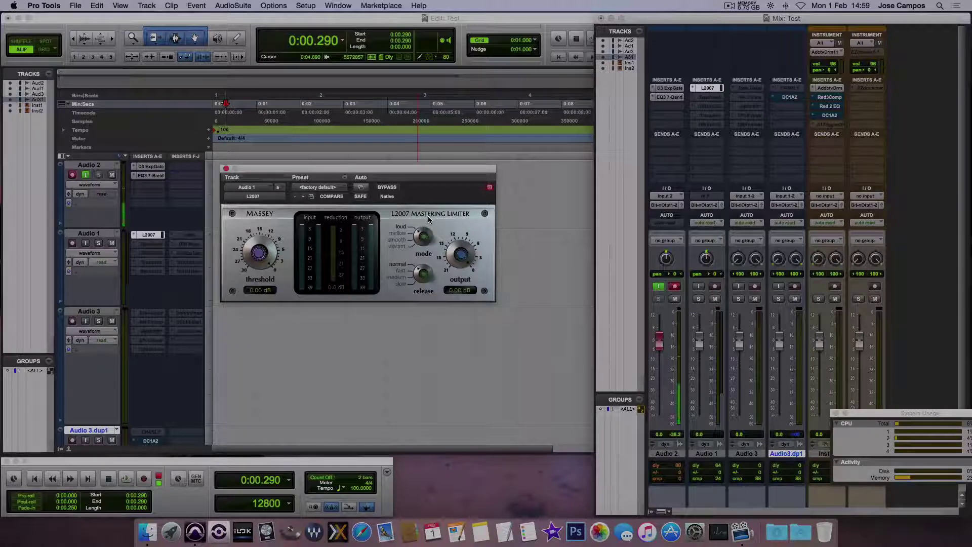
# Step: Activate Audio 1's TapeHead insert and place its plugin window beside the mixer
pyautogui.press('super')
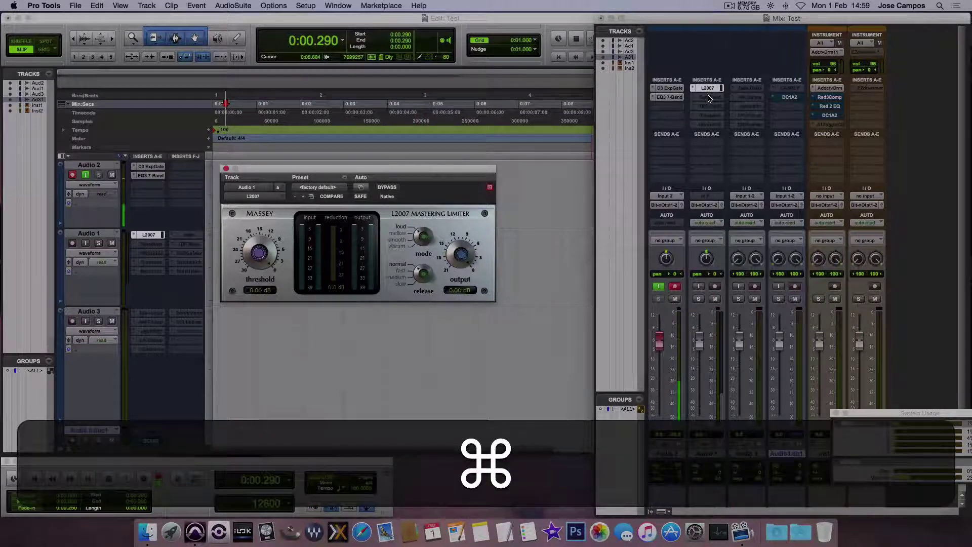
pyautogui.keyDown('ctrl'); pyautogui.keyDown('super'); pyautogui.click(709, 96); pyautogui.keyUp('super'); pyautogui.keyUp('ctrl')
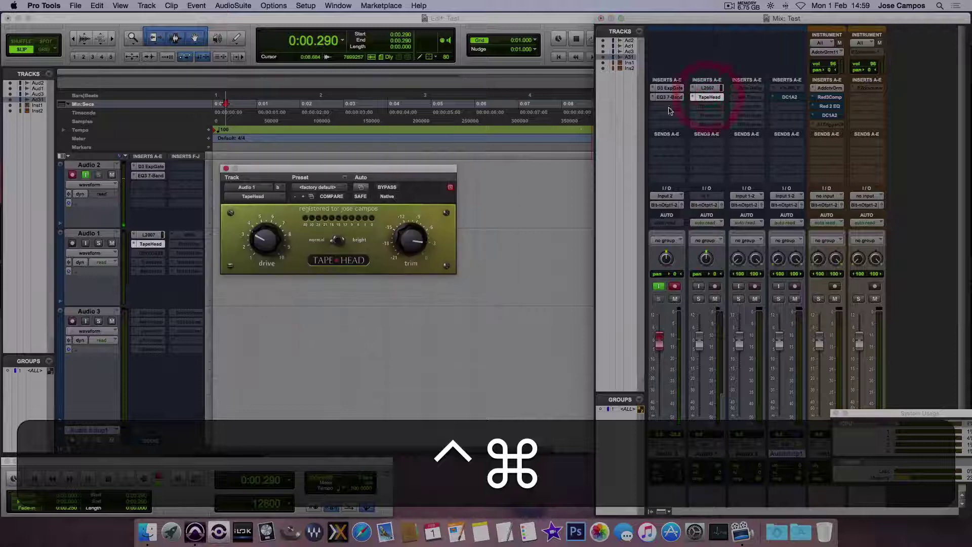
pyautogui.moveTo(355, 169); pyautogui.dragTo(414, 177)
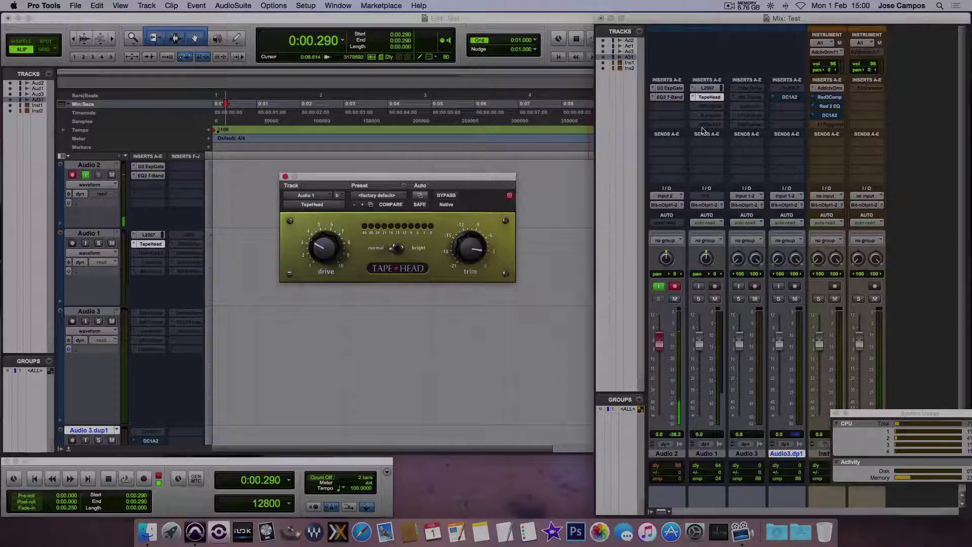
# Step: Activate Audio 1's Slick EQ (TORVOSSE) insert and cycle its EQ SAT mode back to American
pyautogui.keyDown('ctrl'); pyautogui.keyDown('super'); pyautogui.click(717, 110); pyautogui.keyUp('super'); pyautogui.keyUp('ctrl')
pyautogui.click(717, 110)
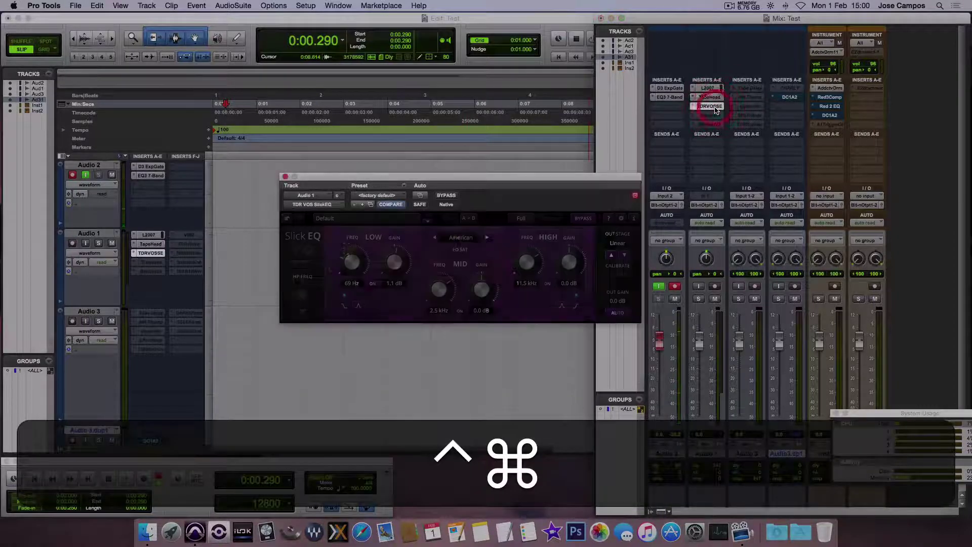
pyautogui.moveTo(557, 174); pyautogui.dragTo(527, 163)
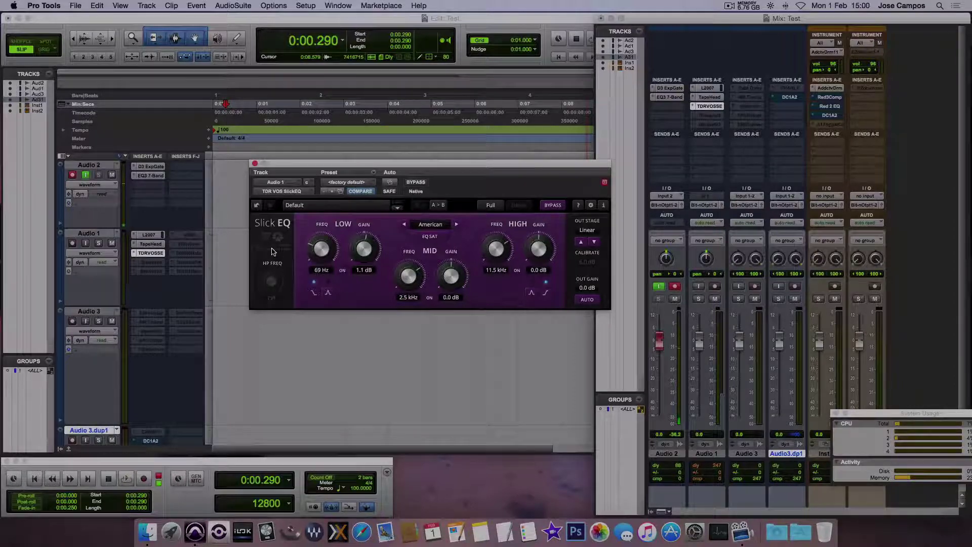
pyautogui.click(457, 227)
pyautogui.click(456, 227)
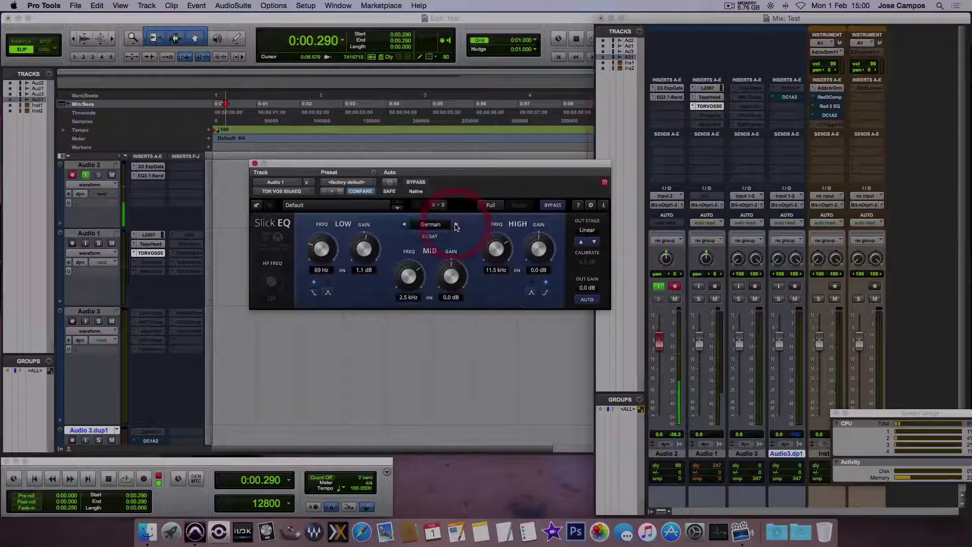
pyautogui.click(456, 226)
pyautogui.click(456, 226)
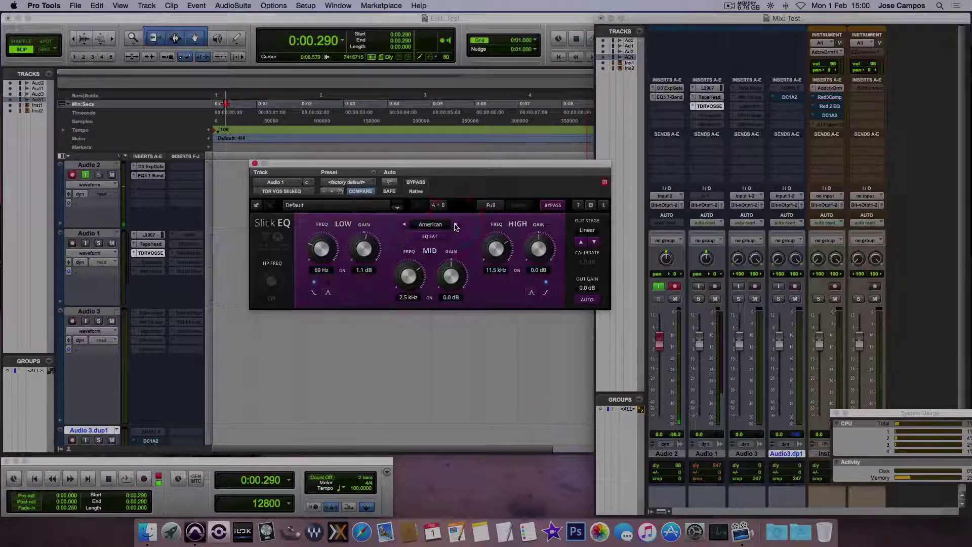
# Step: Activate Audio 1's Transient and Bitter Sweet inserts, leaving the Bitter Sweet window shown
pyautogui.keyDown('ctrl'); pyautogui.keyDown('super'); pyautogui.click(707, 116); pyautogui.keyUp('super'); pyautogui.keyUp('ctrl')
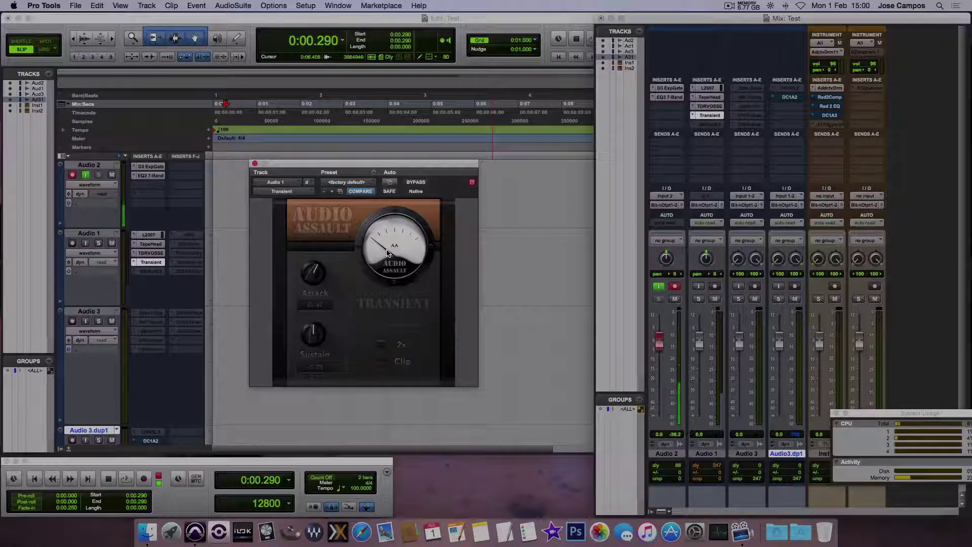
pyautogui.scroll(-1, 662, 163)
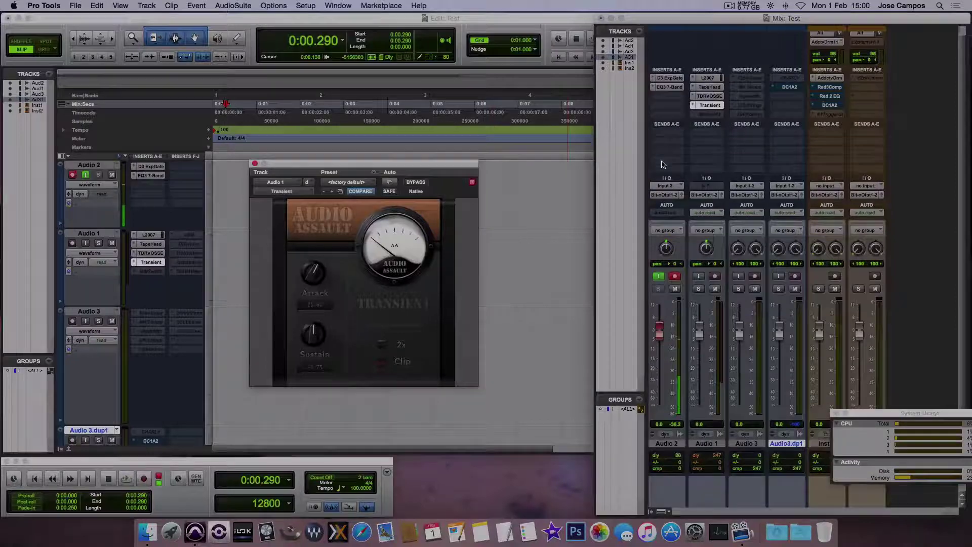
pyautogui.keyDown('ctrl'); pyautogui.keyDown('super'); pyautogui.click(710, 101); pyautogui.keyUp('super'); pyautogui.keyUp('ctrl')
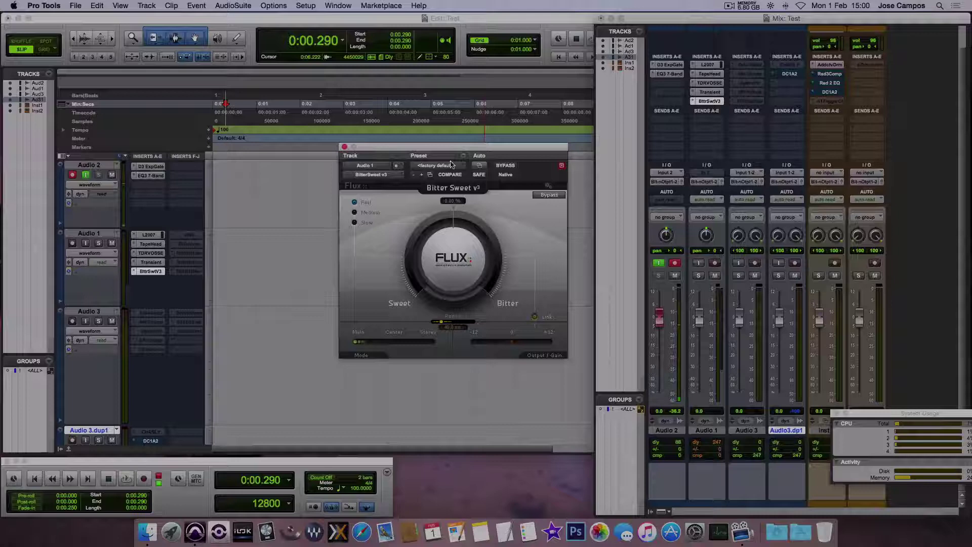
pyautogui.moveTo(452, 152); pyautogui.dragTo(408, 137)
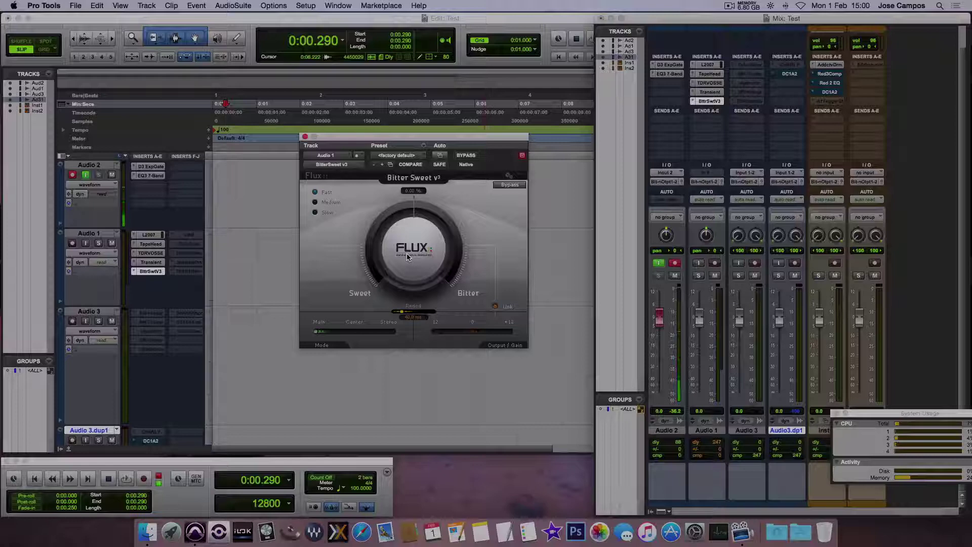
# Step: Activate Audio 3's Tube Delay and MH Thump inserts, positioning each plugin window
pyautogui.press('super')
pyautogui.keyDown('ctrl'); pyautogui.keyDown('super'); pyautogui.click(751, 68); pyautogui.keyUp('super'); pyautogui.keyUp('ctrl')
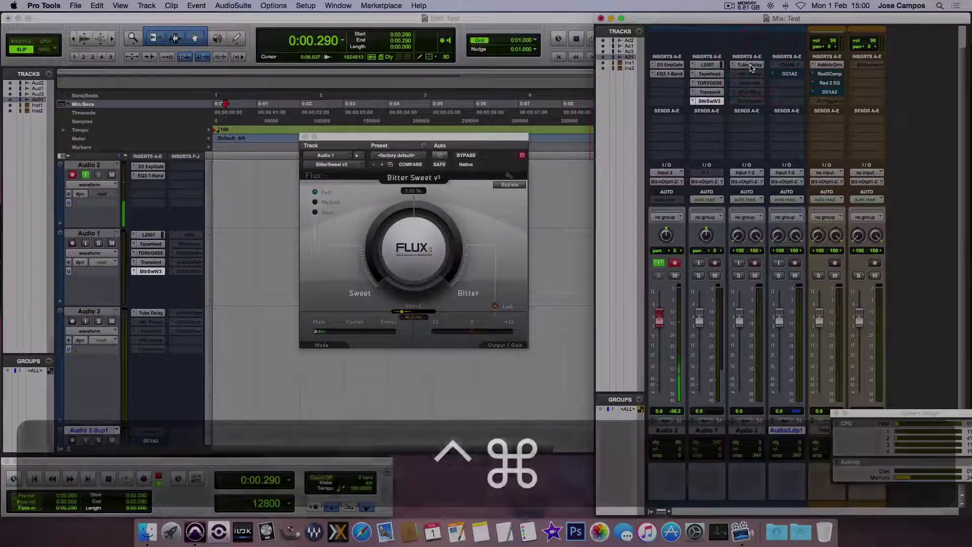
pyautogui.click(751, 69)
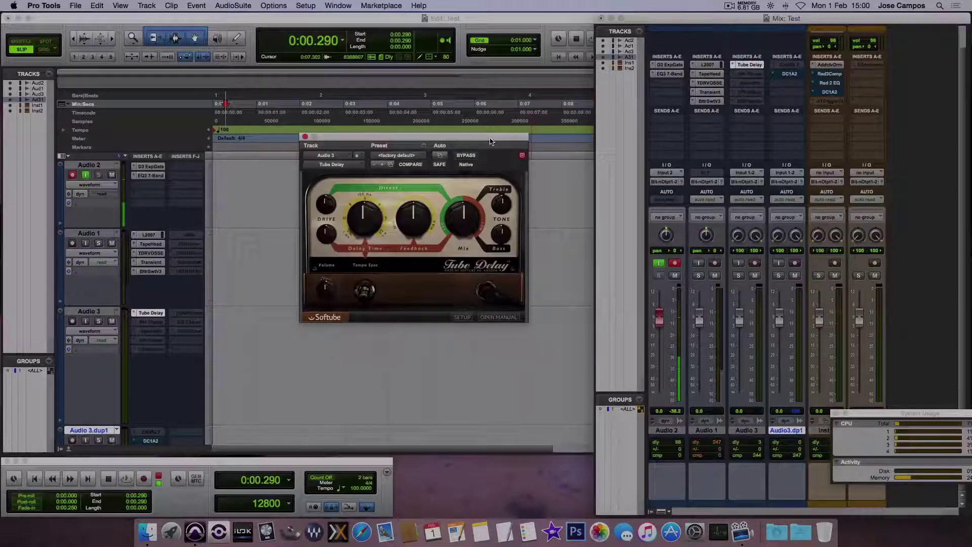
pyautogui.moveTo(490, 138); pyautogui.dragTo(500, 162)
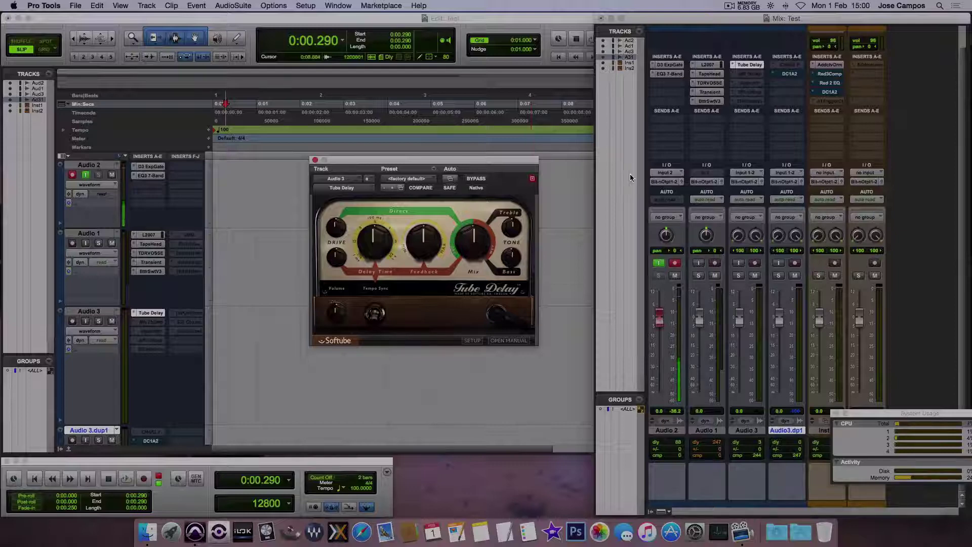
pyautogui.keyDown('ctrl'); pyautogui.keyDown('super'); pyautogui.click(750, 74); pyautogui.keyUp('super'); pyautogui.keyUp('ctrl')
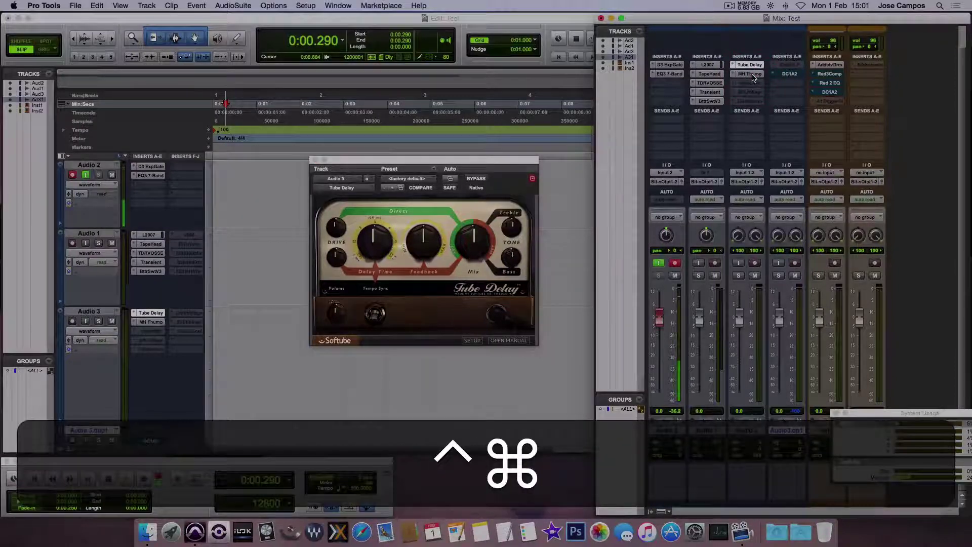
pyautogui.moveTo(531, 155); pyautogui.dragTo(497, 127)
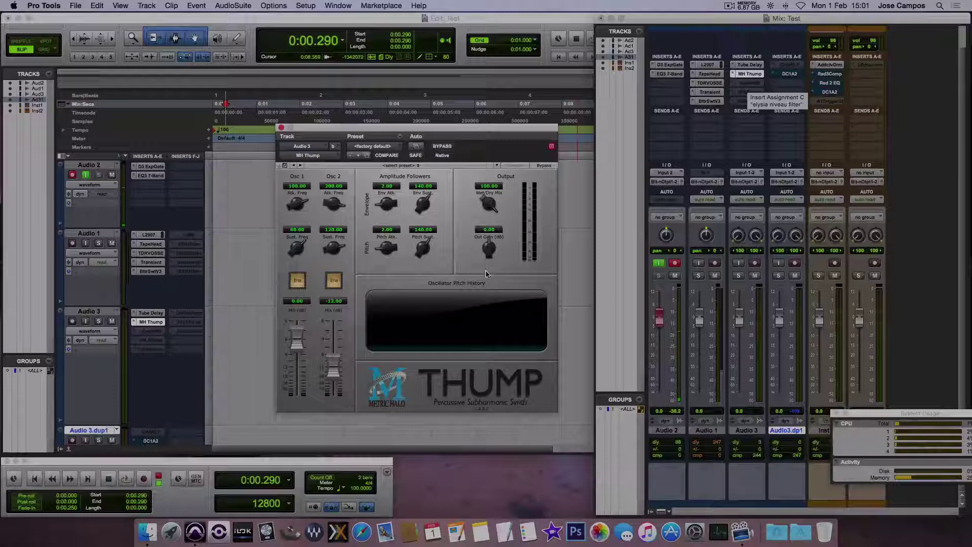
# Step: Activate Audio 3's elysia niveau filter insert and show its window
pyautogui.keyDown('ctrl'); pyautogui.keyDown('super'); pyautogui.click(752, 82); pyautogui.keyUp('super'); pyautogui.keyUp('ctrl')
pyautogui.click(754, 87)
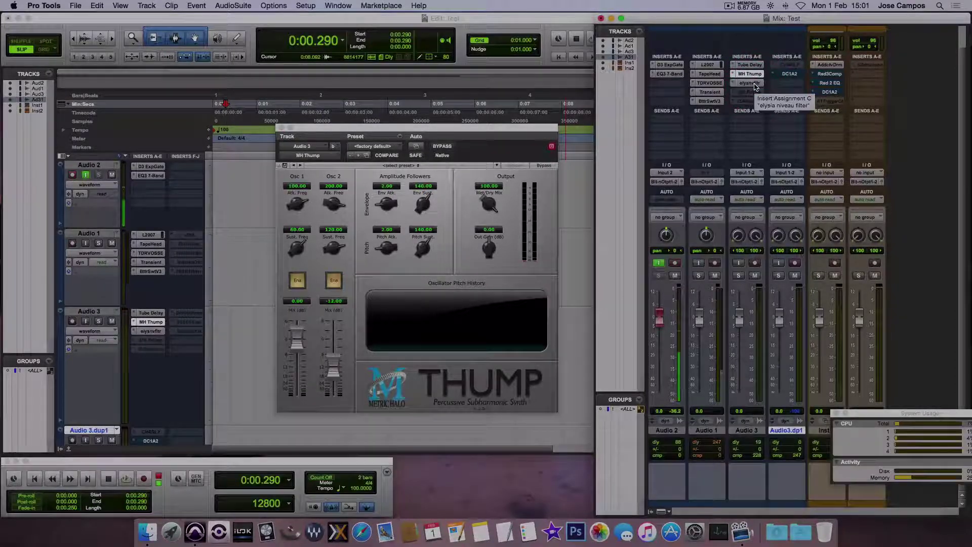
pyautogui.click(756, 89)
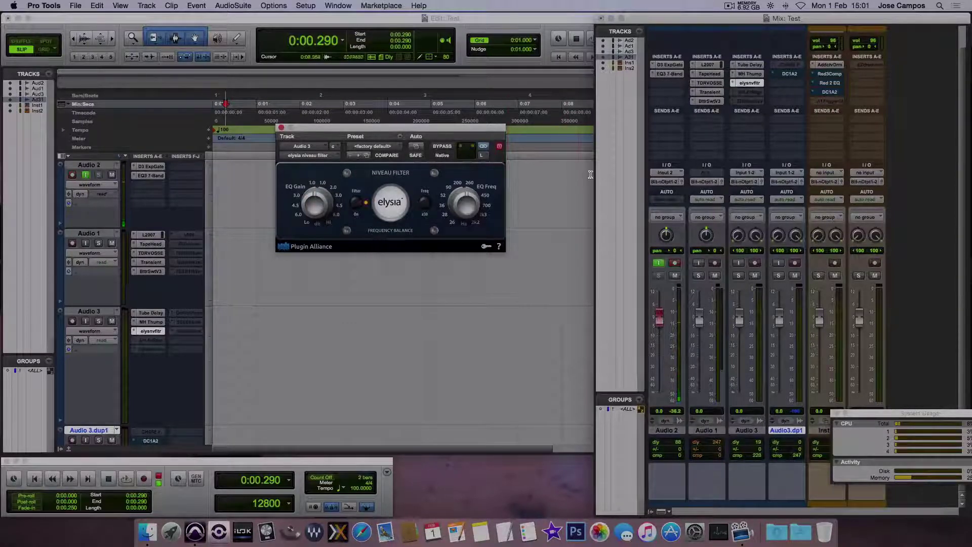
# Step: Activate Audio 3's SPLFrRngr and TDRKotlnkv inserts, briefly revisiting Slick EQ before returning to Kotelnikov
pyautogui.keyDown('ctrl'); pyautogui.keyDown('super'); pyautogui.click(748, 94); pyautogui.keyUp('super'); pyautogui.keyUp('ctrl')
pyautogui.click(749, 94)
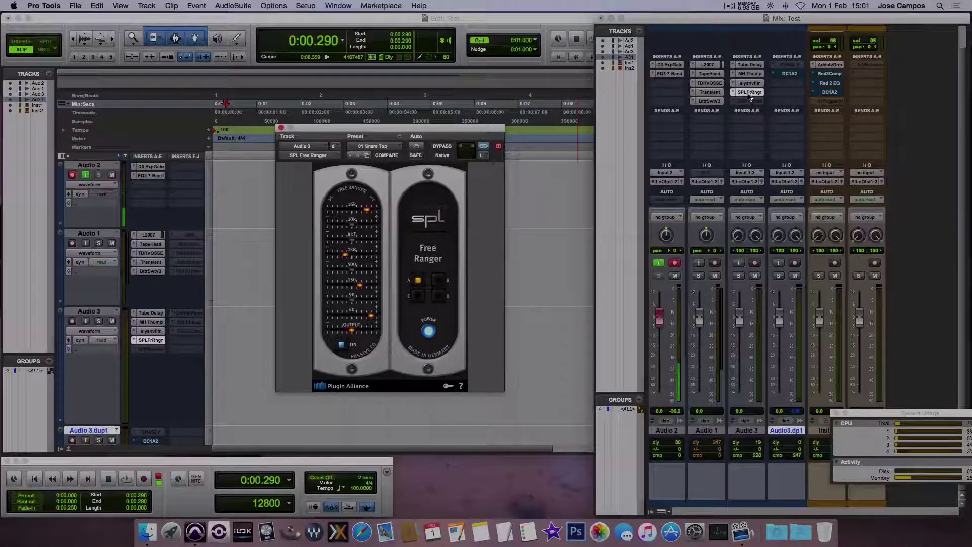
pyautogui.keyDown('ctrl'); pyautogui.keyDown('super'); pyautogui.click(748, 102); pyautogui.keyUp('super'); pyautogui.keyUp('ctrl')
pyautogui.click(748, 101)
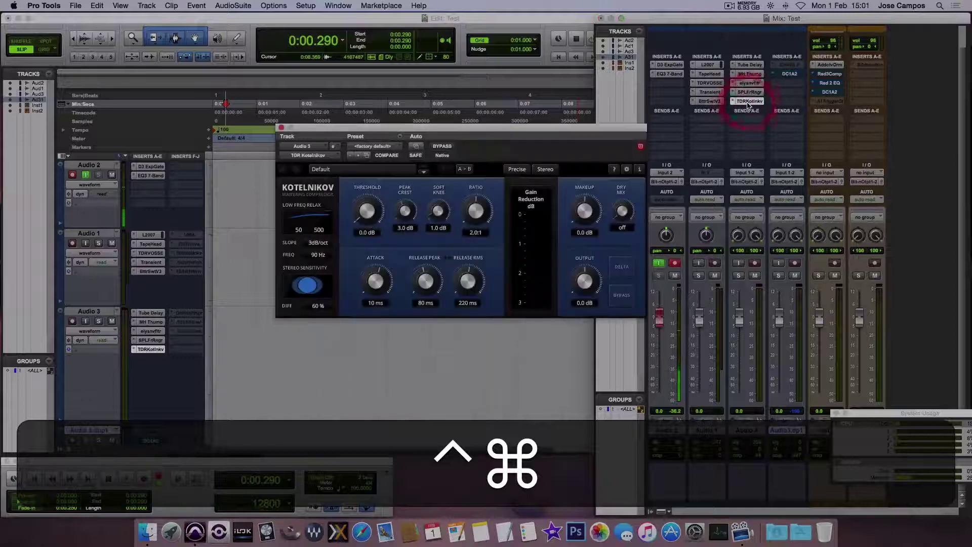
pyautogui.moveTo(556, 132); pyautogui.dragTo(523, 143)
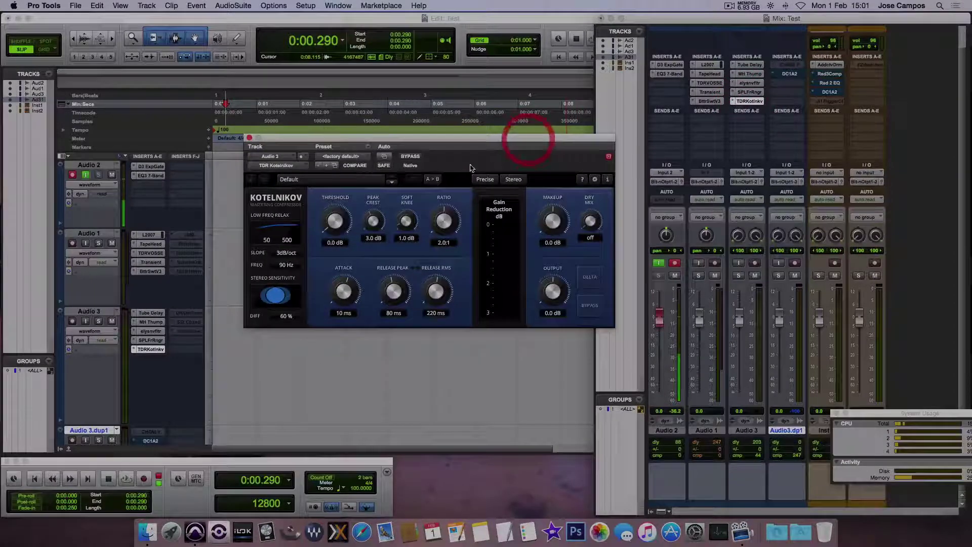
pyautogui.click(709, 83)
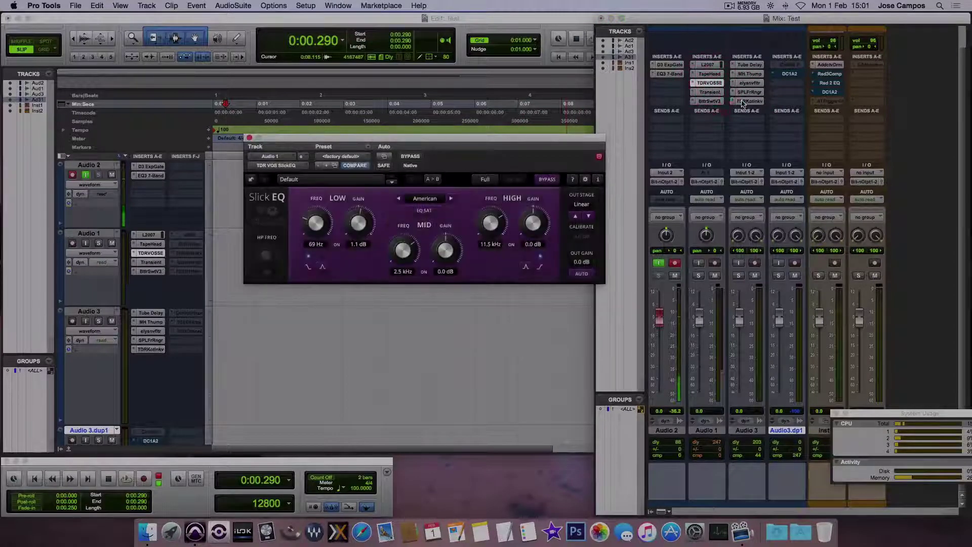
pyautogui.click(748, 101)
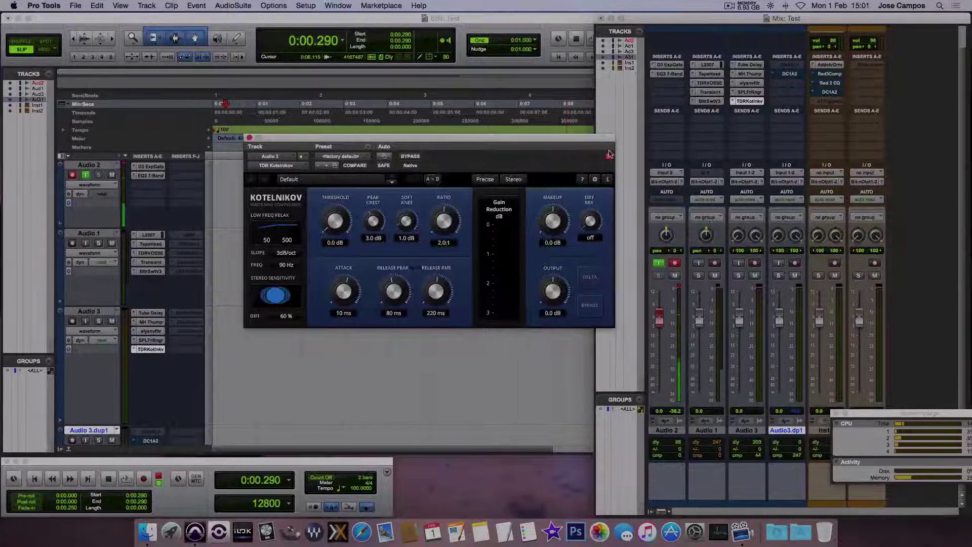
# Step: Raise the CHARLY amplifier's output gain on Audio 3.dup1 to about +3 dB
pyautogui.click(790, 65)
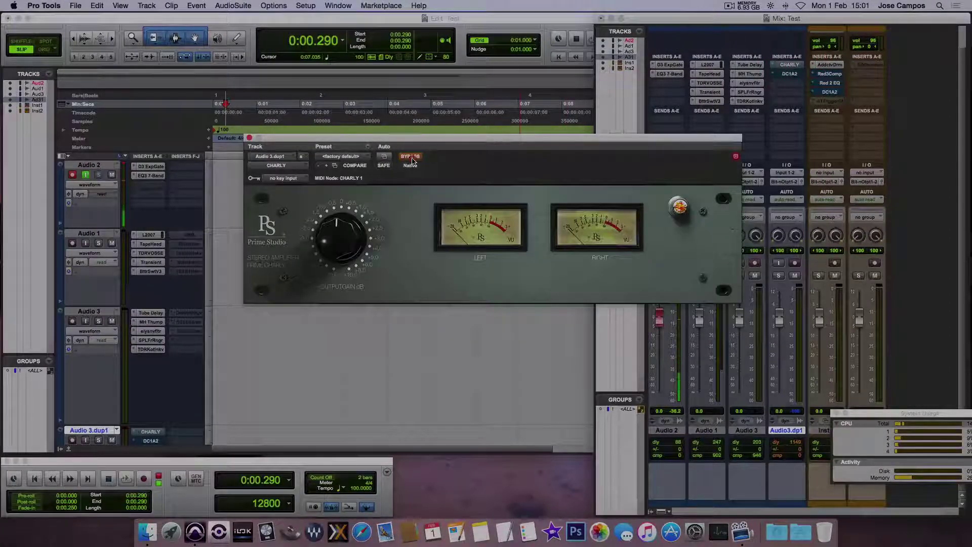
pyautogui.click(410, 156)
pyautogui.moveTo(350, 223); pyautogui.dragTo(348, 262)
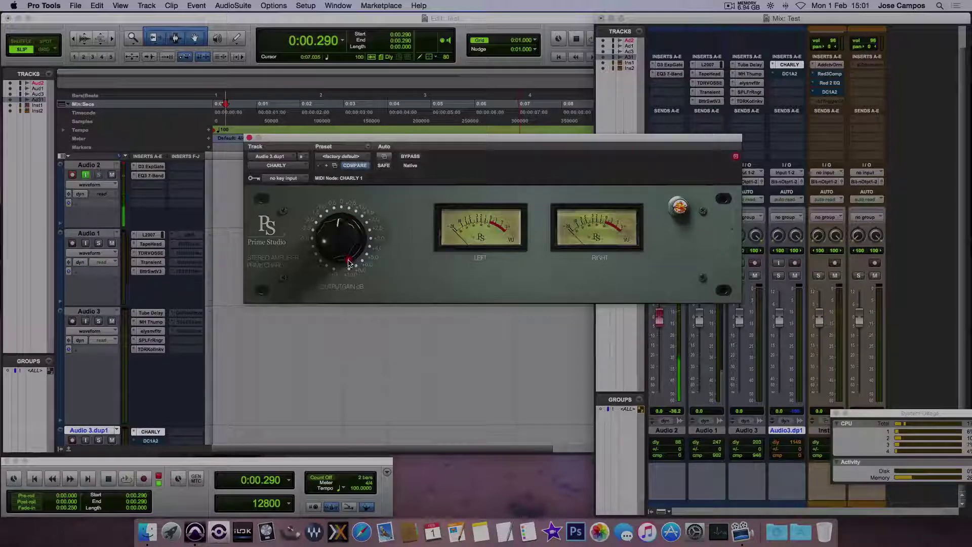
pyautogui.click(410, 156)
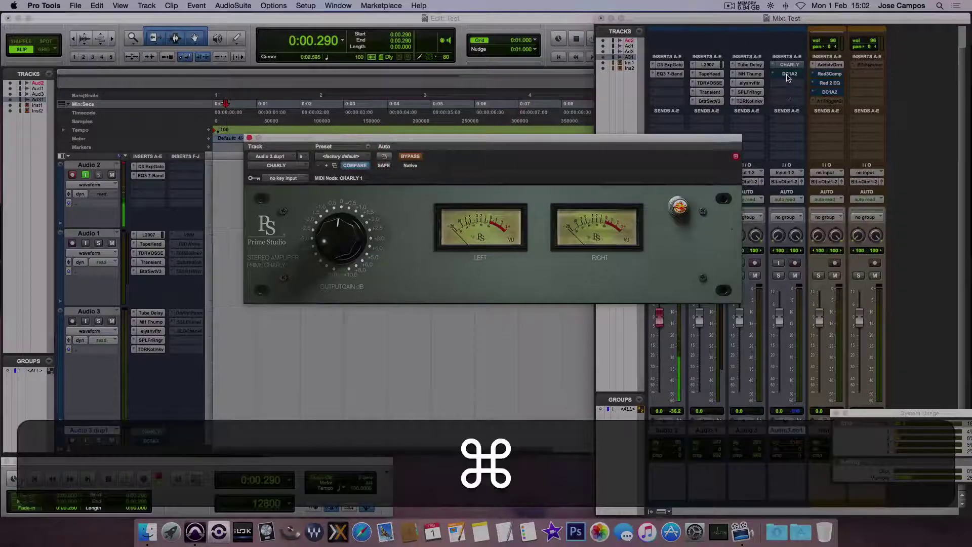
# Step: Show Audio 3.dup1's DC1A2 plugin and toggle its bypass off again, leaving it active
pyautogui.keyDown('ctrl'); pyautogui.keyDown('super'); pyautogui.click(790, 64); pyautogui.keyUp('super'); pyautogui.keyUp('ctrl')
pyautogui.click(788, 74)
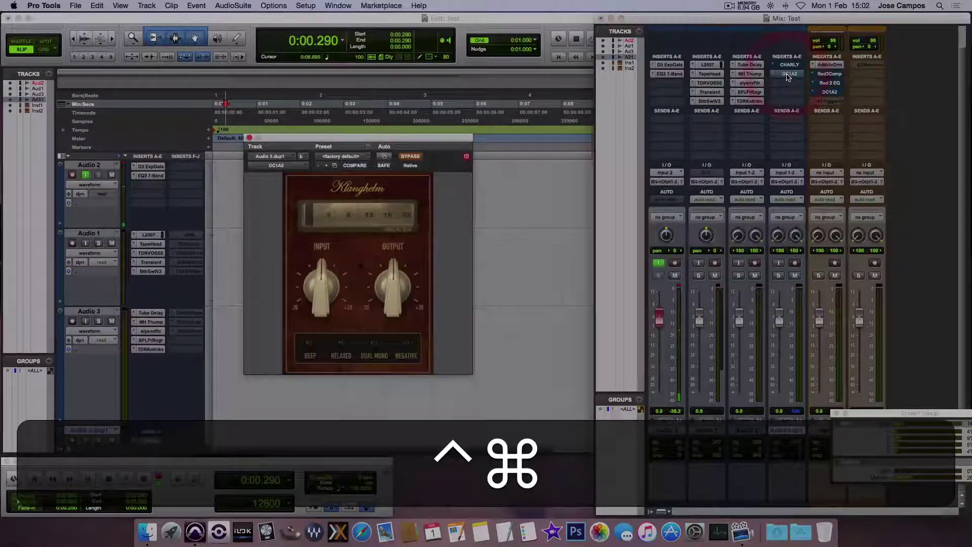
pyautogui.click(410, 157)
pyautogui.click(410, 157)
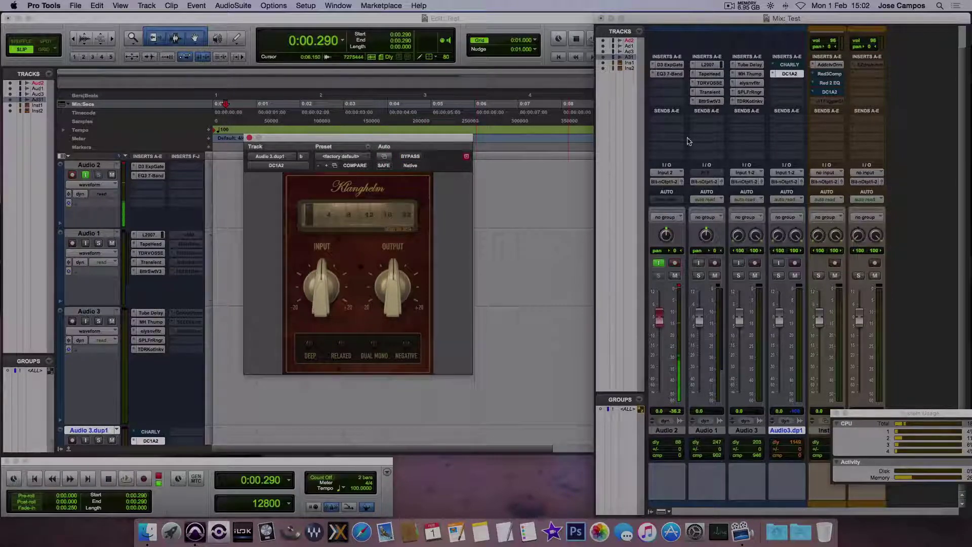
# Step: Open Addictive Drums on Inst 1 in demo mode and play the drum MIDI clip
pyautogui.click(828, 65)
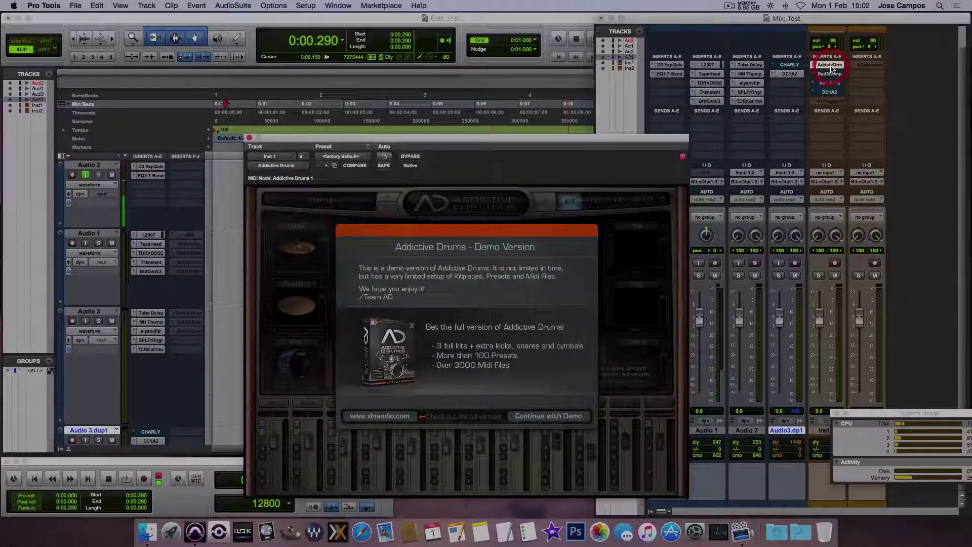
pyautogui.moveTo(537, 138); pyautogui.dragTo(532, 84)
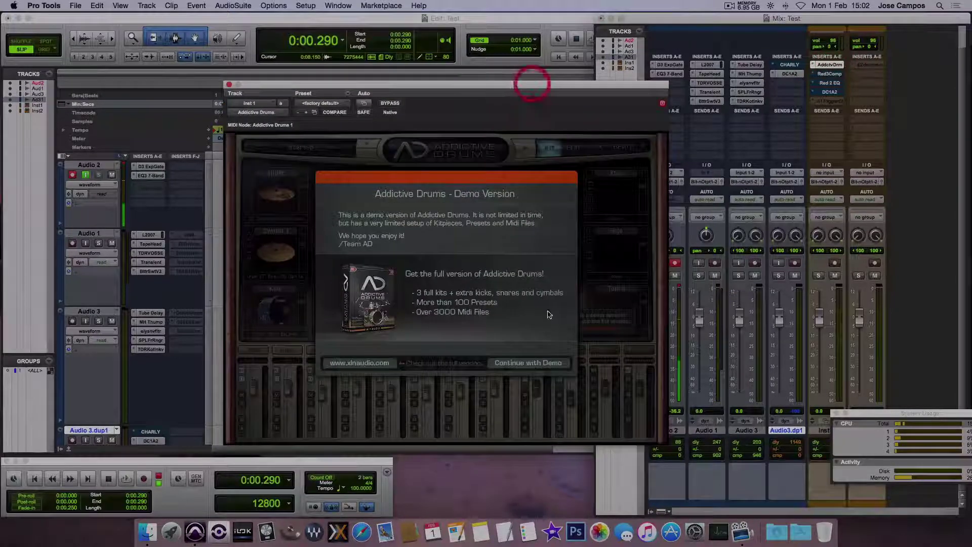
pyautogui.click(527, 363)
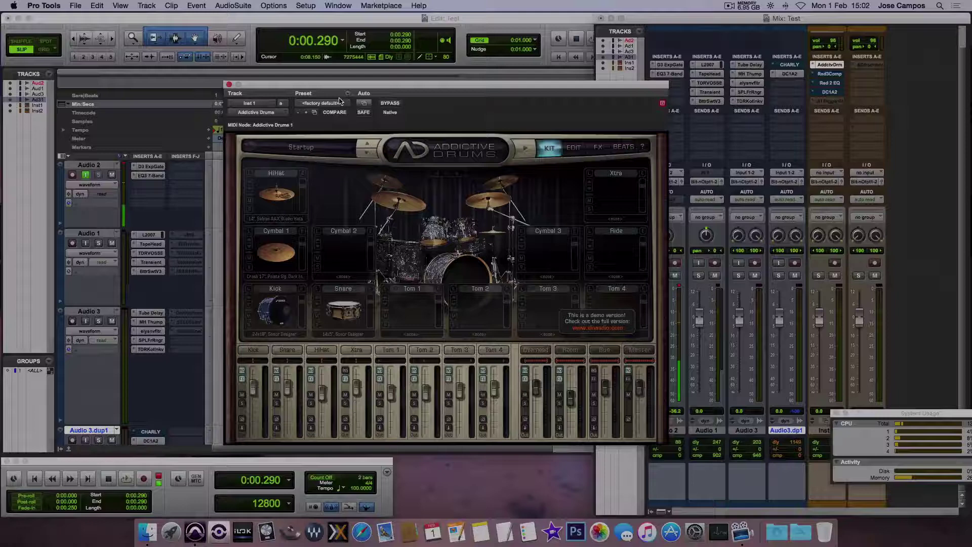
pyautogui.moveTo(338, 91); pyautogui.dragTo(489, 69)
pyautogui.scroll(-5, 287, 268)
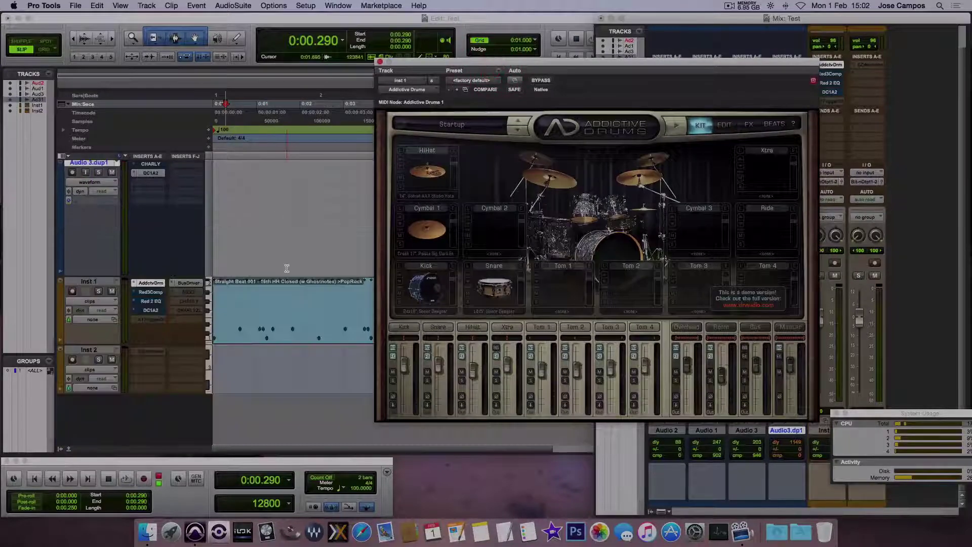
pyautogui.click(271, 329)
pyautogui.press('space')
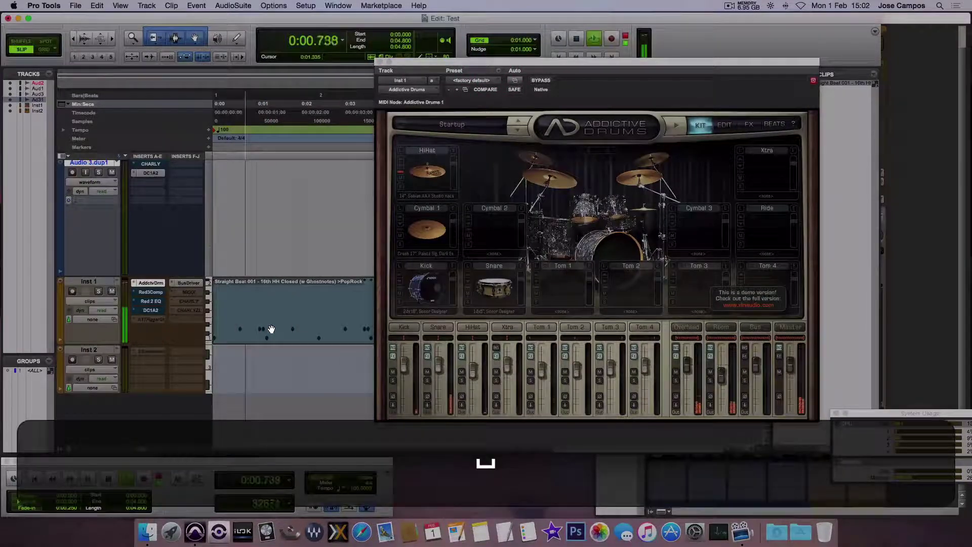
# Step: Solo the Kick, shift its mics toward the beater, lower 62 Hz to about 2 dB, then close
pyautogui.click(419, 347)
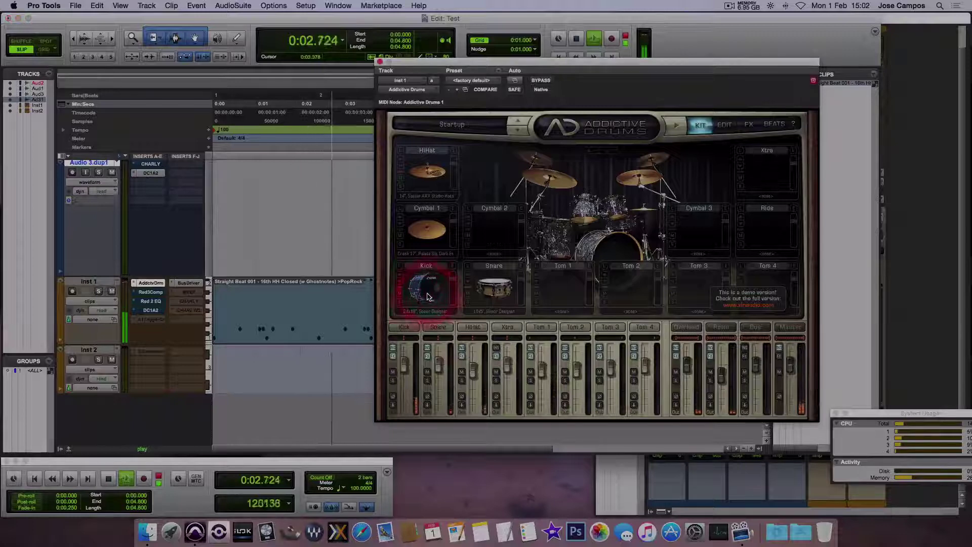
pyautogui.click(394, 381)
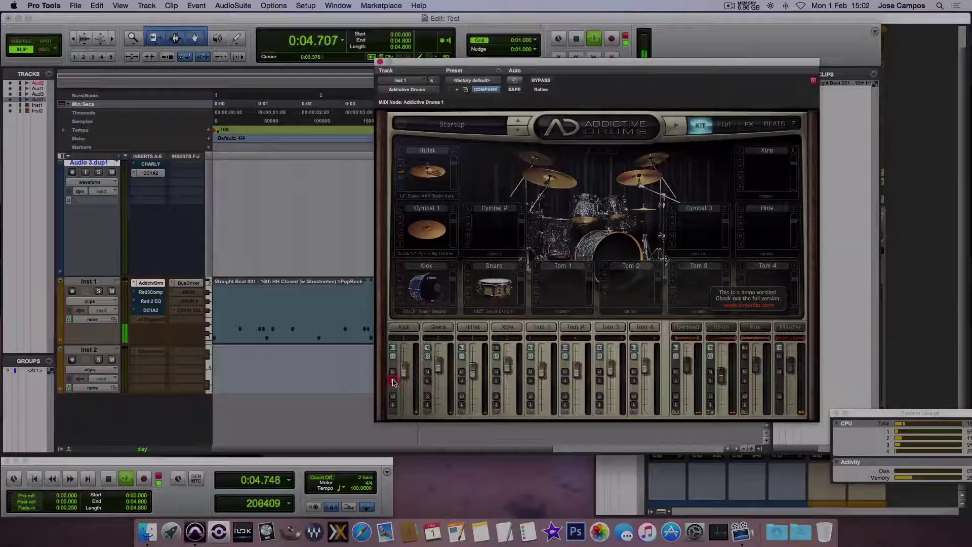
pyautogui.click(404, 326)
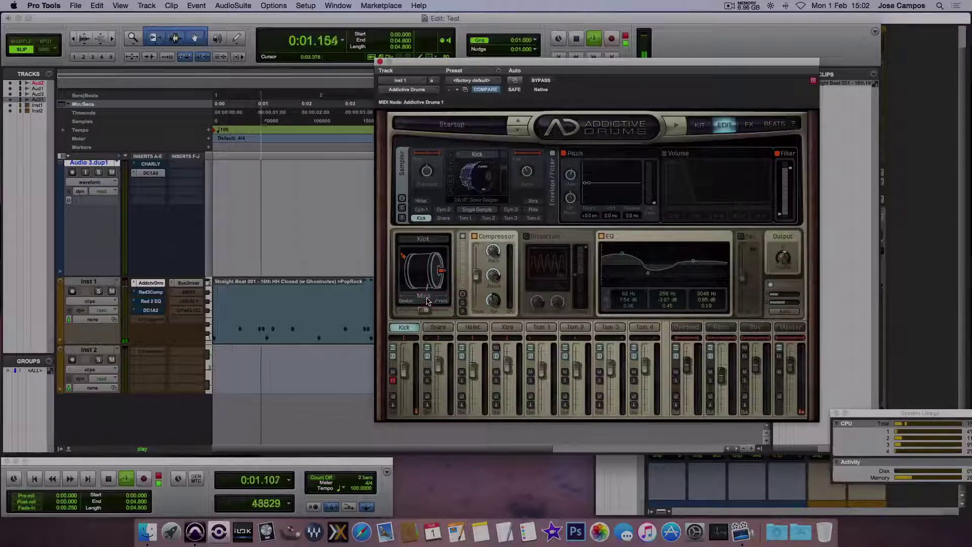
pyautogui.moveTo(425, 311); pyautogui.dragTo(404, 312)
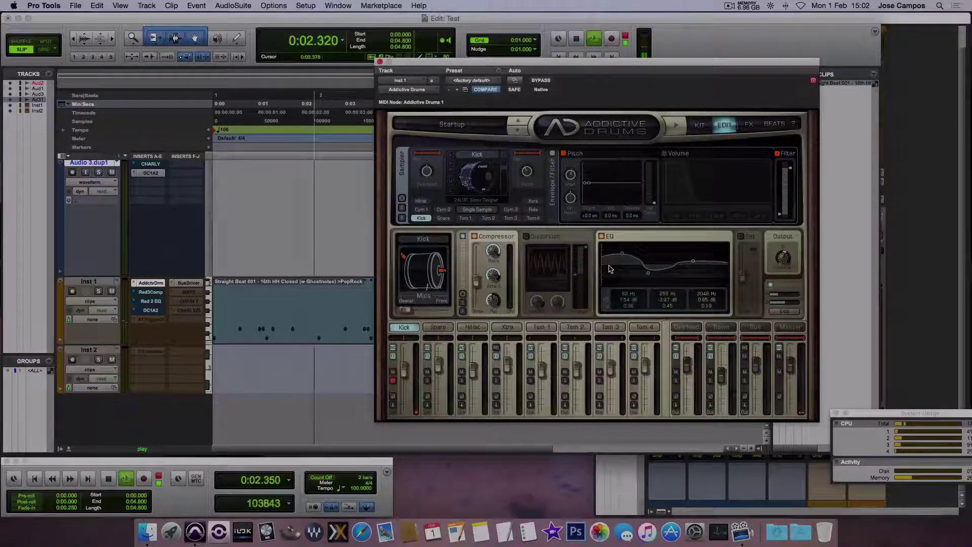
pyautogui.moveTo(621, 254); pyautogui.dragTo(622, 263)
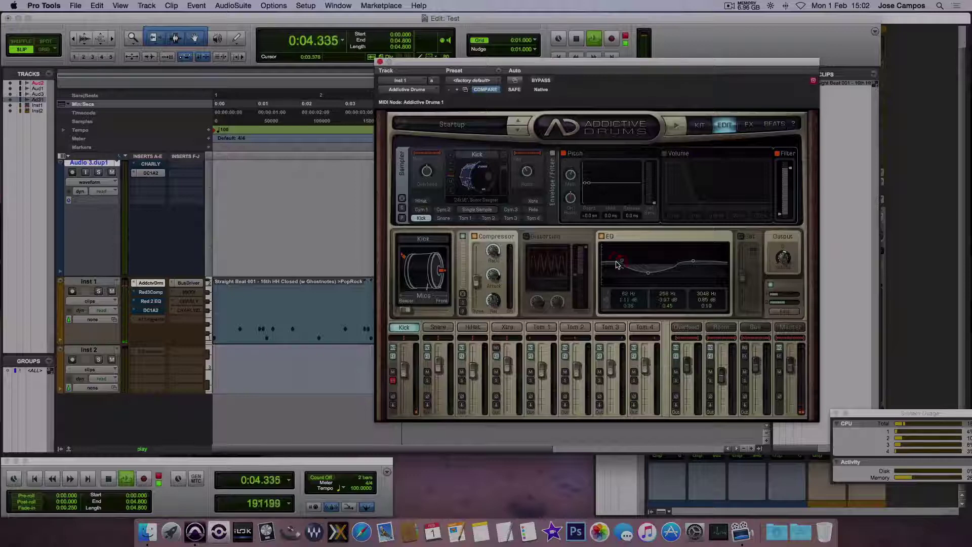
pyautogui.click(393, 379)
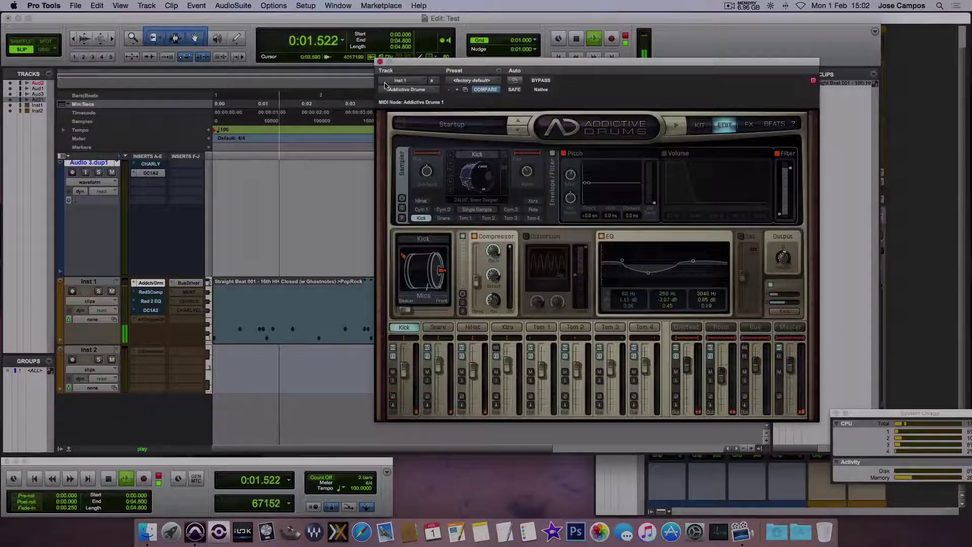
pyautogui.click(381, 61)
# Step: Stop playback and open Inst 1's Red3Comp insert window, moved left of the mixer
pyautogui.press('space')
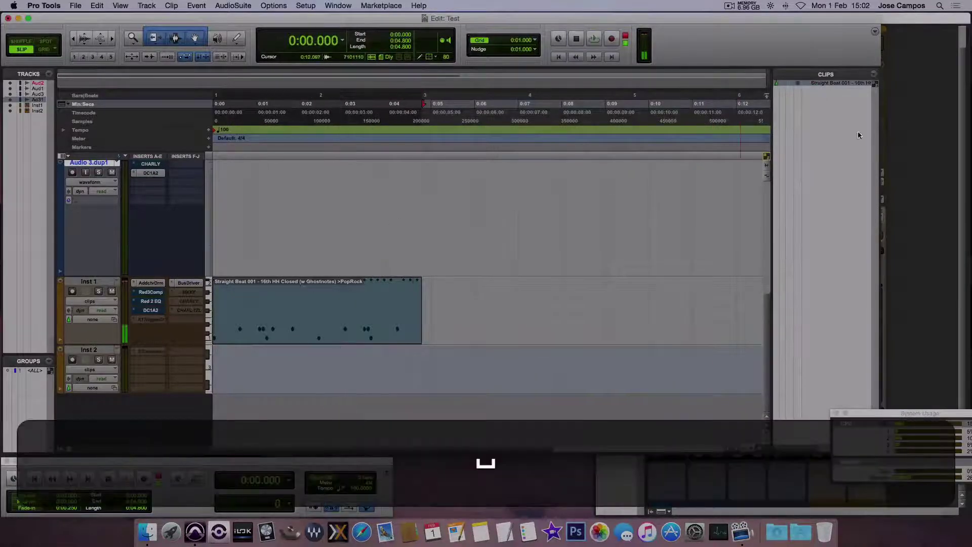
pyautogui.press('super+equal')
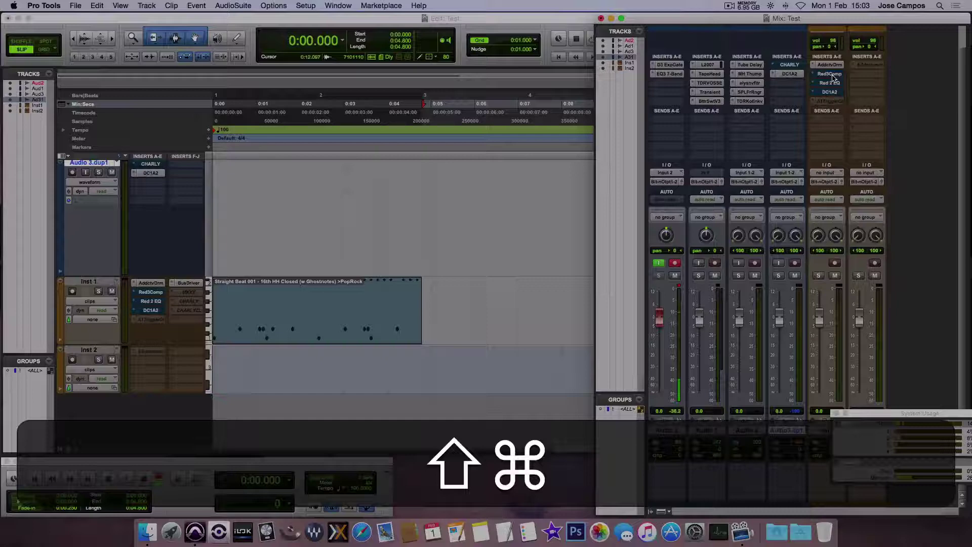
pyautogui.keyDown('shift'); pyautogui.keyDown('super'); pyautogui.click(833, 78); pyautogui.keyUp('super'); pyautogui.keyUp('shift')
pyautogui.click(833, 77)
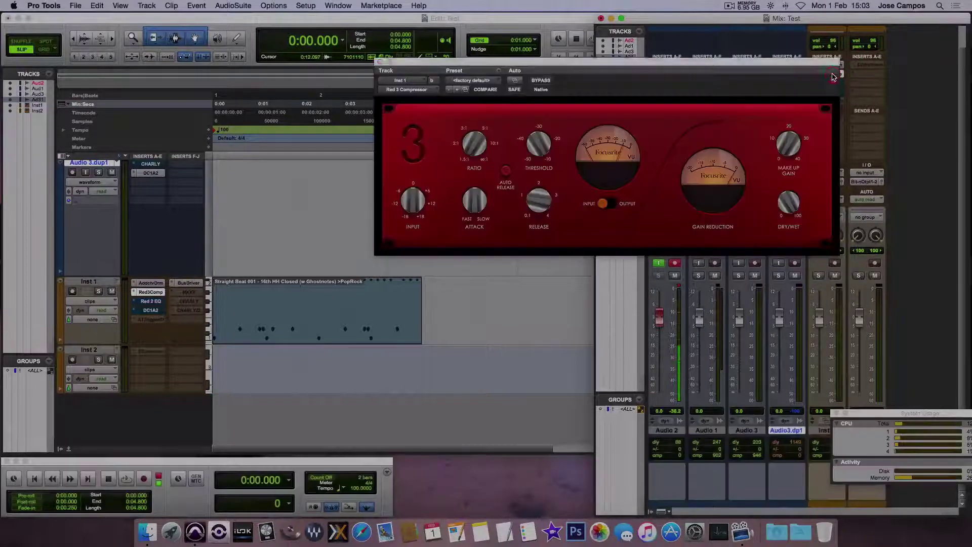
pyautogui.moveTo(800, 68); pyautogui.dragTo(623, 112)
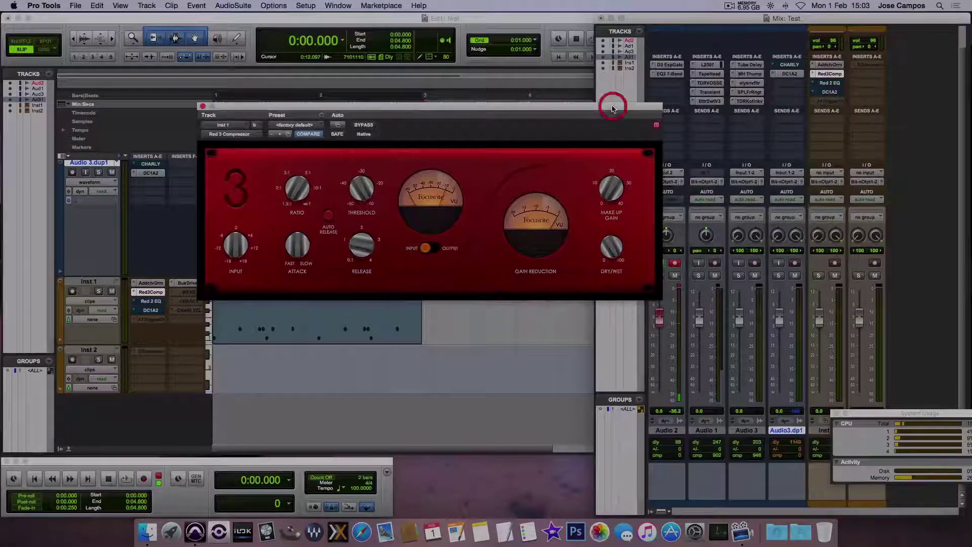
# Step: Close Red 3 Compressor and toggle Inst 1's DC1A2 insert off and back on
pyautogui.click(203, 106)
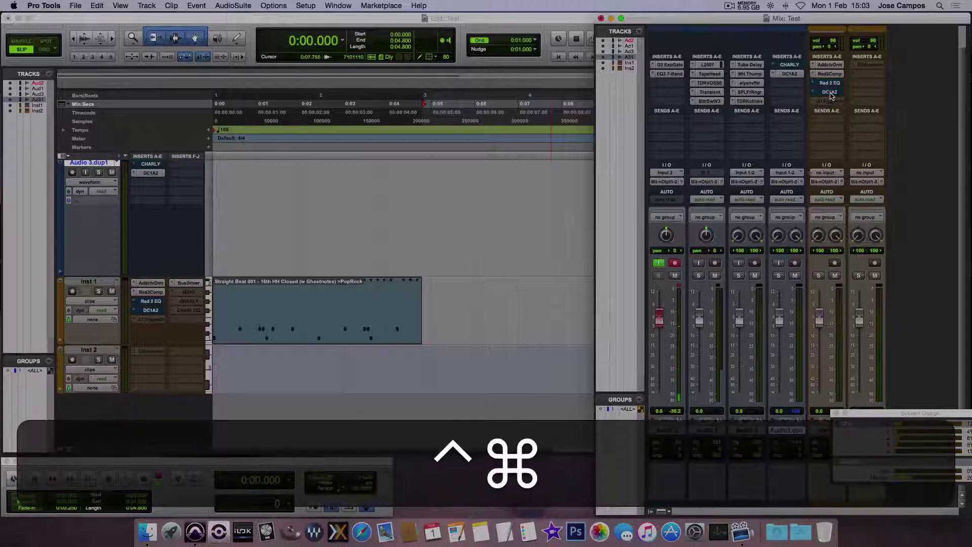
pyautogui.keyDown('ctrl'); pyautogui.keyDown('super'); pyautogui.click(829, 92); pyautogui.keyUp('super'); pyautogui.keyUp('ctrl')
pyautogui.keyDown('ctrl'); pyautogui.keyDown('super'); pyautogui.click(829, 92); pyautogui.keyUp('super'); pyautogui.keyUp('ctrl')
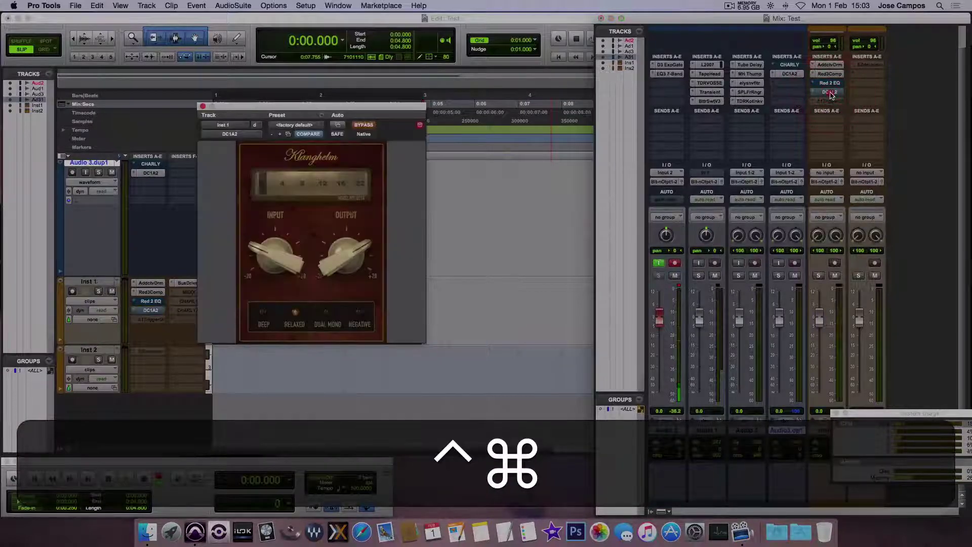
pyautogui.click(831, 93)
# Step: Activate Inst 1's A1TriggerGate insert and preview it during playback
pyautogui.keyDown('ctrl'); pyautogui.keyDown('super'); pyautogui.click(833, 101); pyautogui.keyUp('super'); pyautogui.keyUp('ctrl')
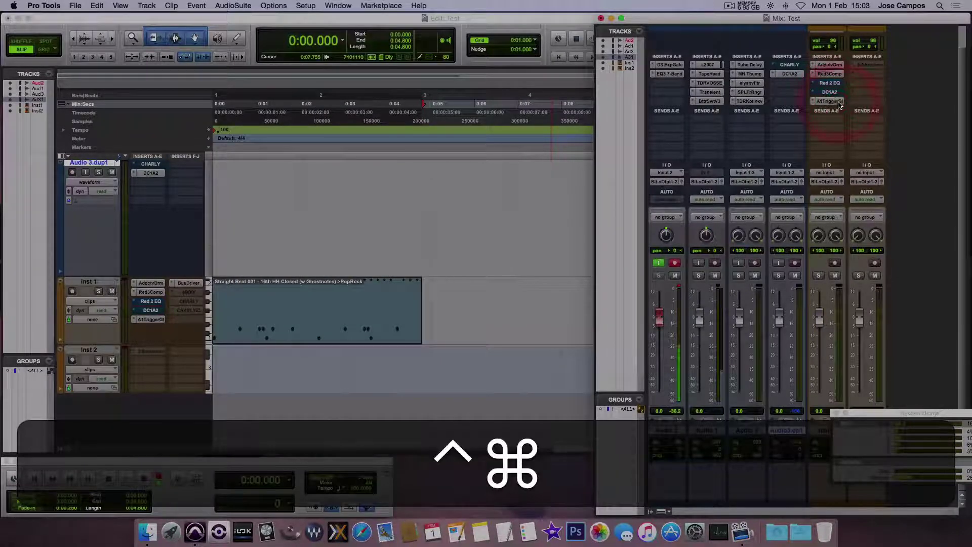
pyautogui.moveTo(562, 109); pyautogui.dragTo(560, 93)
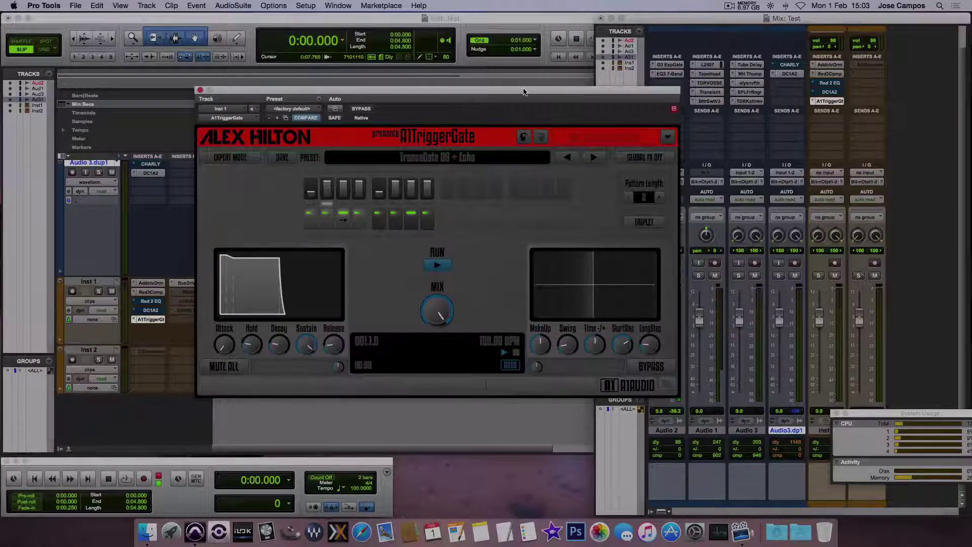
pyautogui.moveTo(523, 90); pyautogui.dragTo(552, 101)
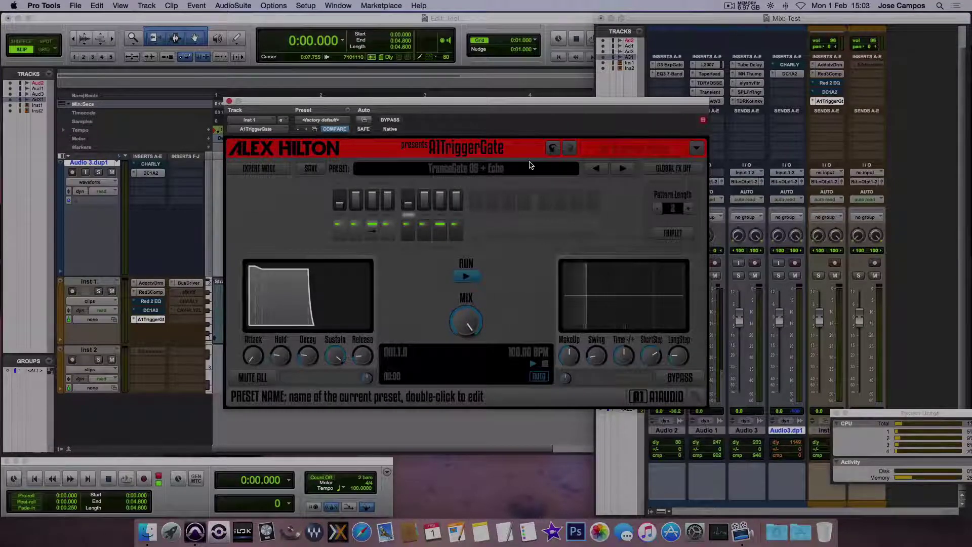
pyautogui.press('space')
pyautogui.press('space')
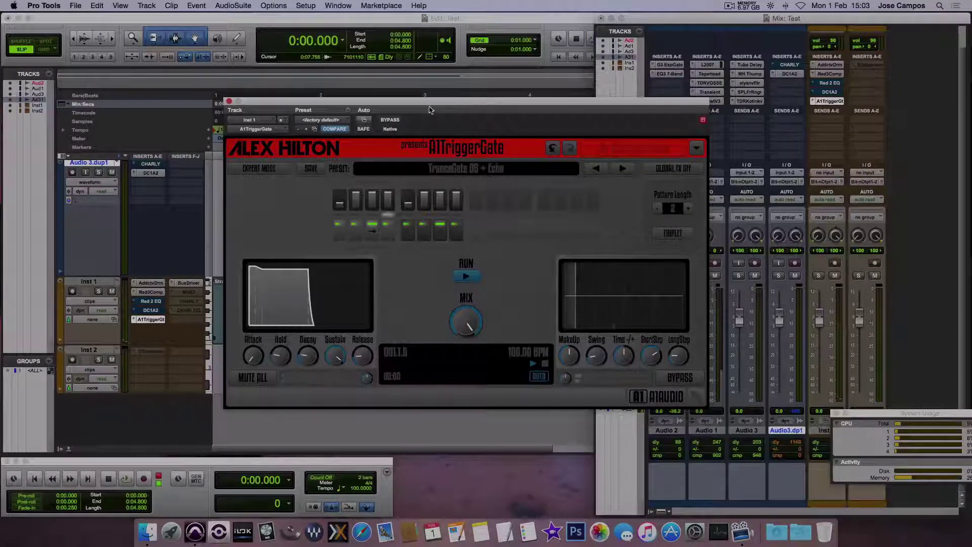
pyautogui.moveTo(405, 102); pyautogui.dragTo(433, 103)
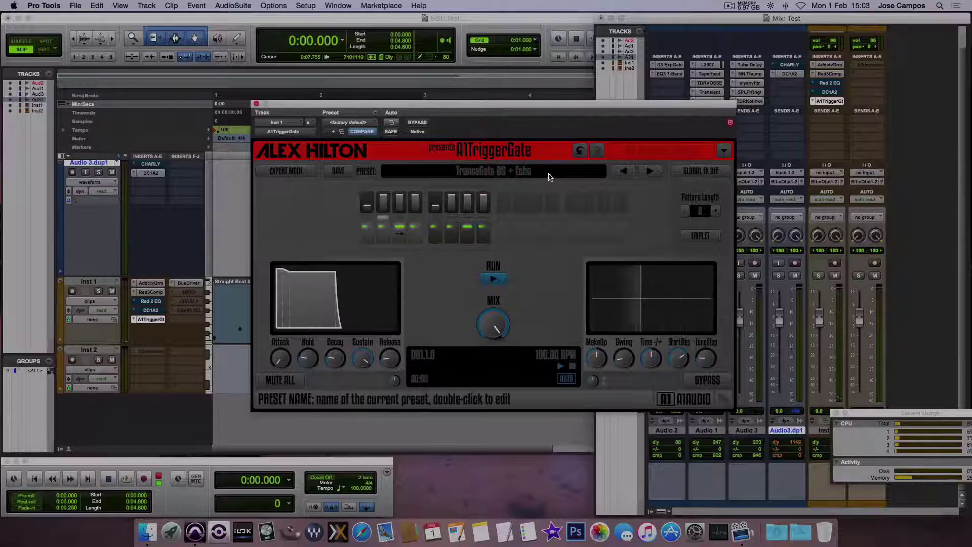
# Step: Close A1TriggerGate and insert LVCa PhreePhuzz on Audio3.dp1, showing its window
pyautogui.click(258, 104)
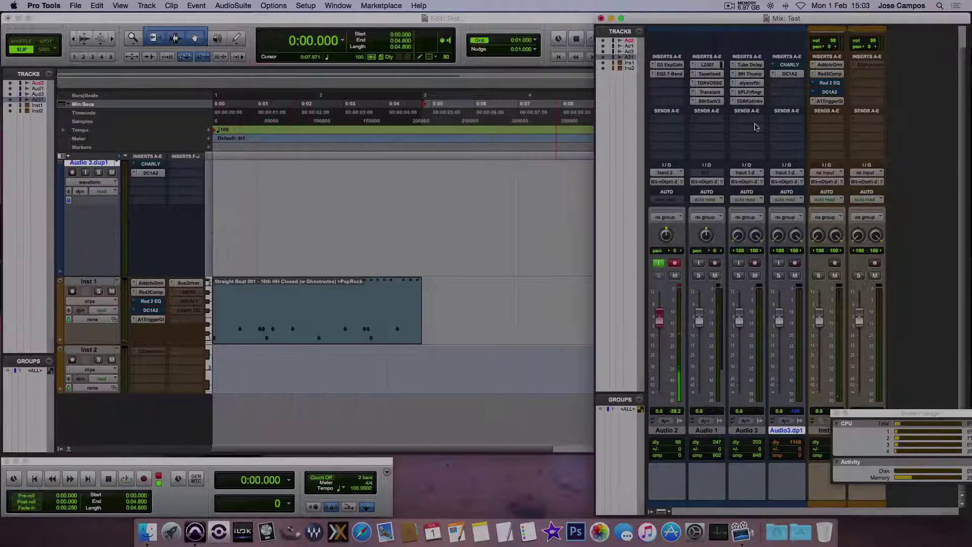
pyautogui.click(787, 91)
pyautogui.moveTo(809, 131)
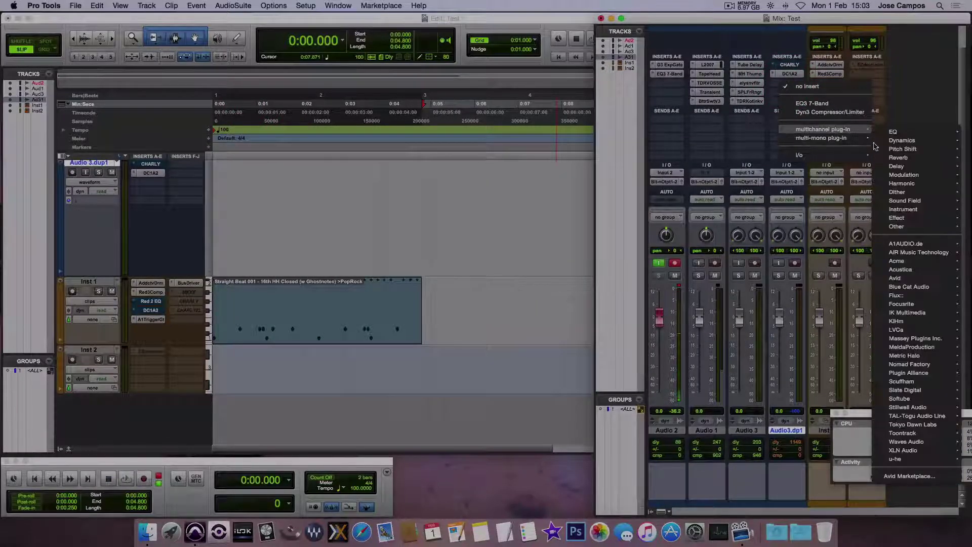
pyautogui.moveTo(913, 314)
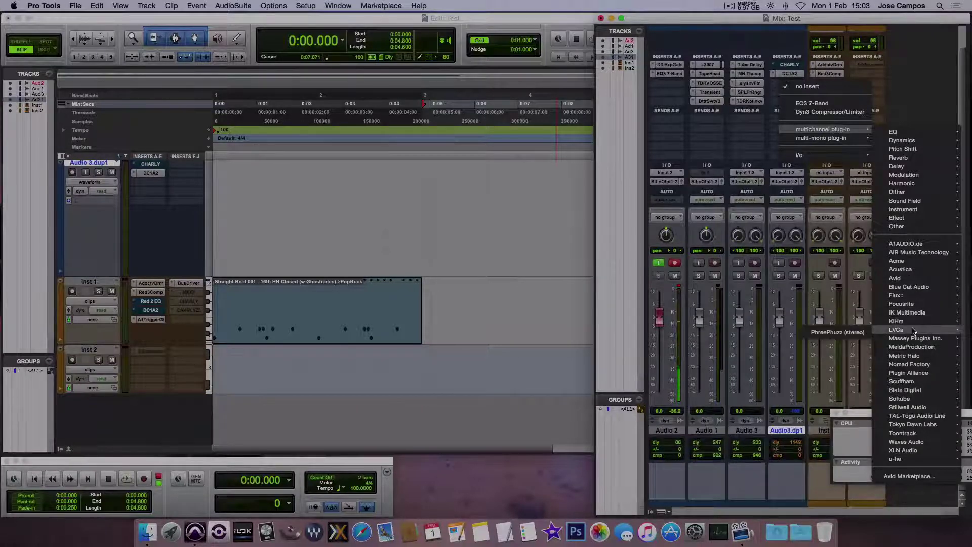
pyautogui.click(858, 333)
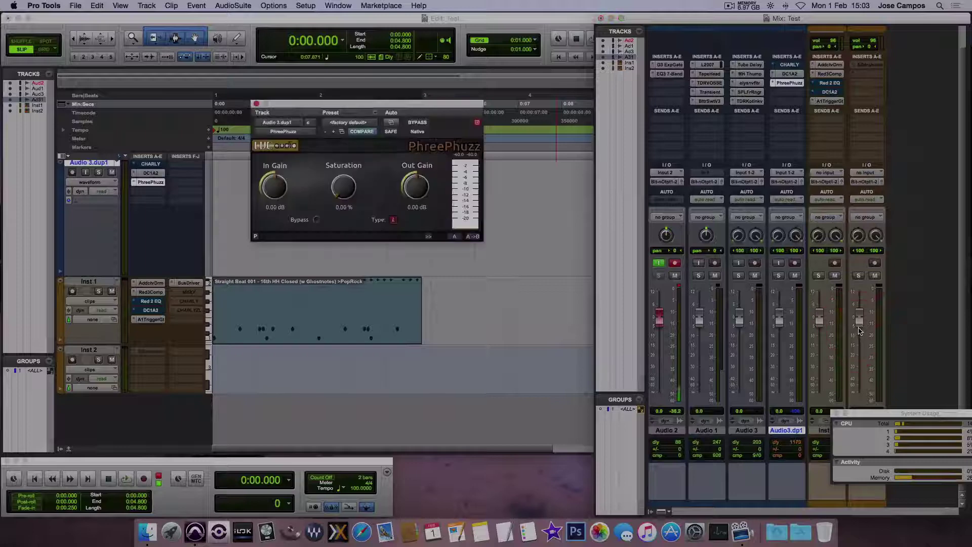
pyautogui.moveTo(354, 103); pyautogui.dragTo(462, 130)
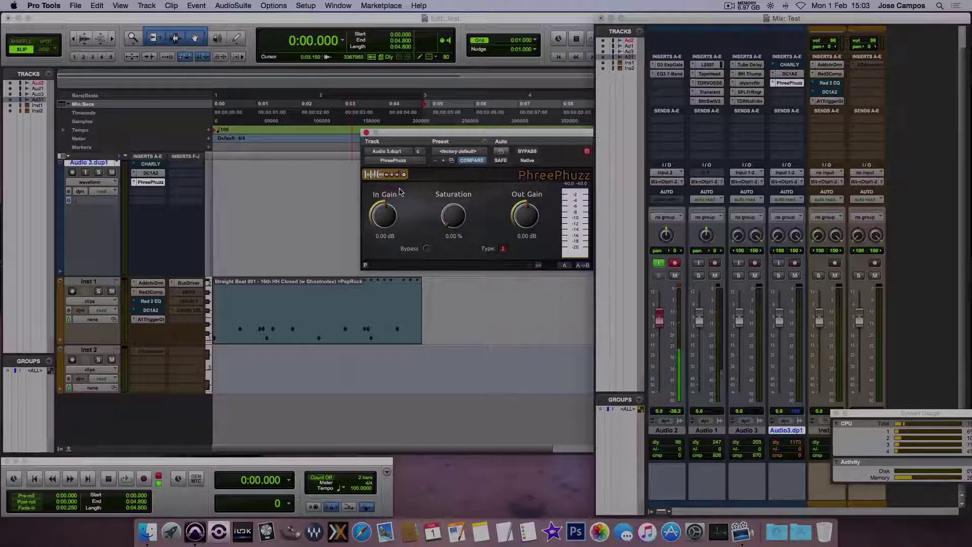
# Step: Insert Nomad Factory BusDriver after PhreePhuzz on Audio3.dp1 and place its window up-left
pyautogui.click(785, 94)
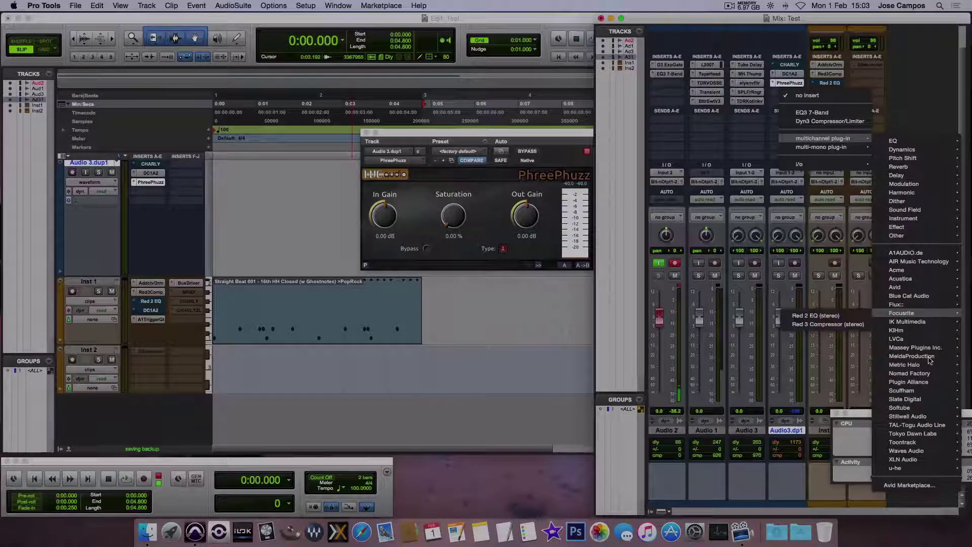
pyautogui.click(865, 377)
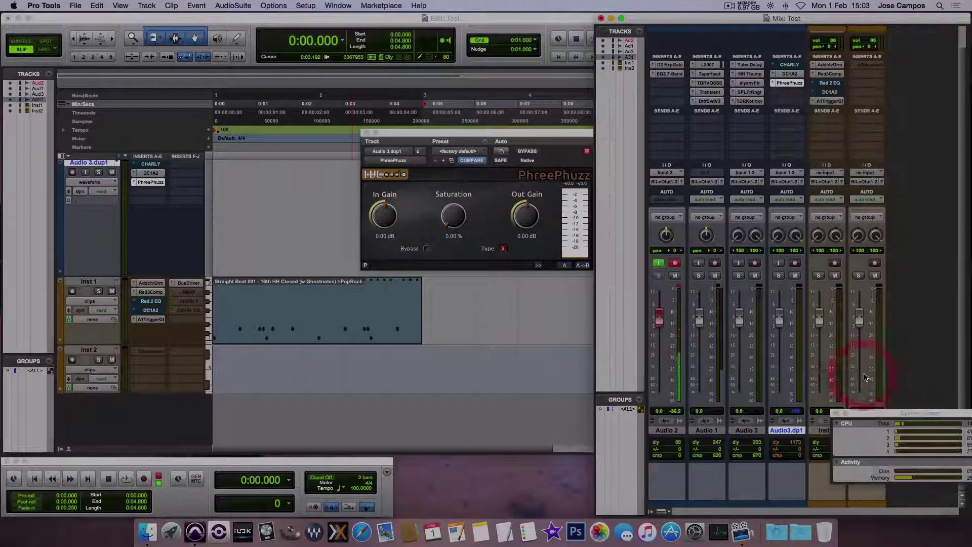
pyautogui.moveTo(584, 135); pyautogui.dragTo(503, 124)
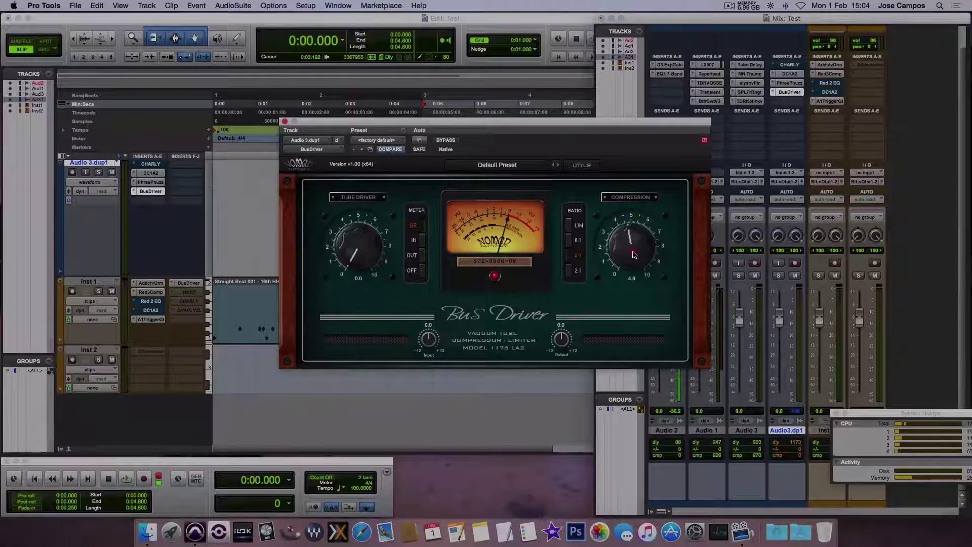
# Step: Insert MeldaProduction MCompressor in Audio3.dp1's fifth insert slot
pyautogui.click(786, 101)
pyautogui.moveTo(835, 148)
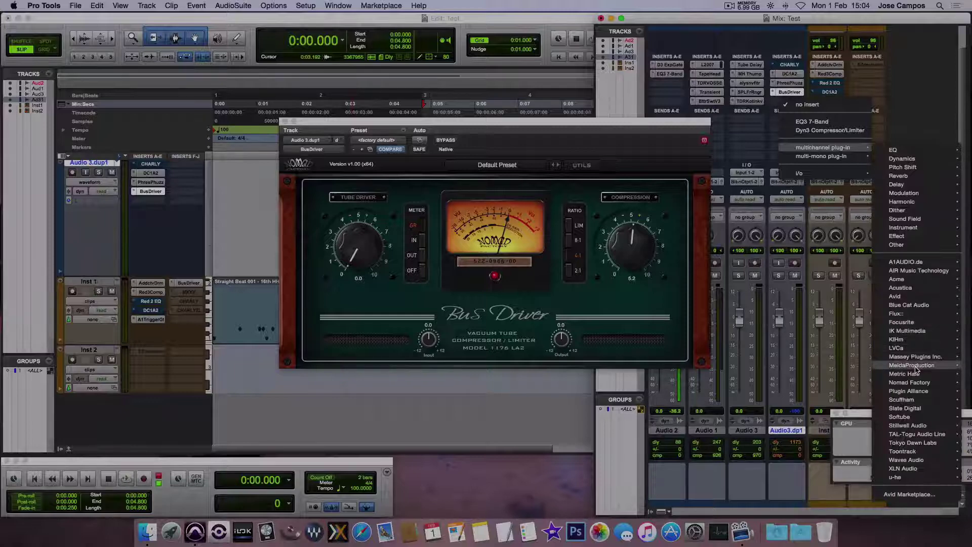
pyautogui.moveTo(922, 371)
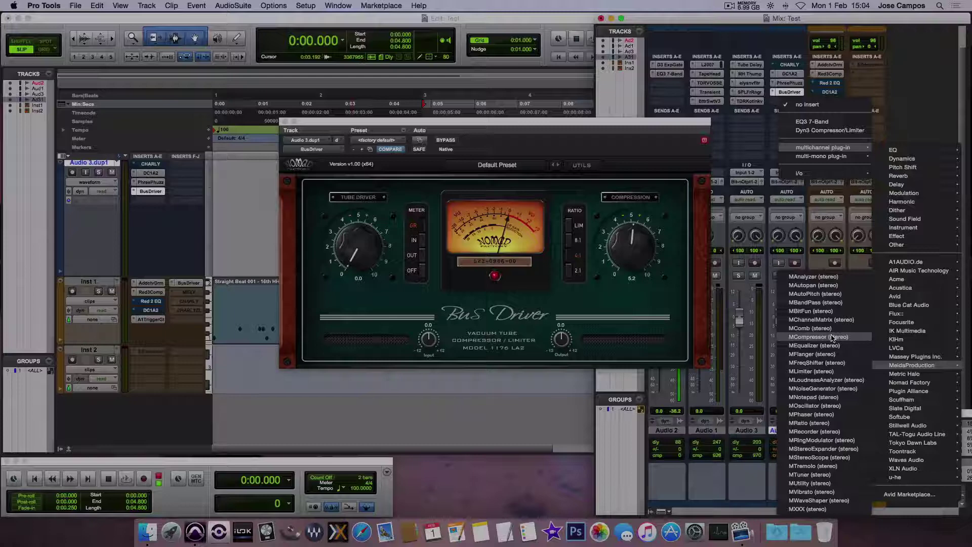
pyautogui.click(831, 337)
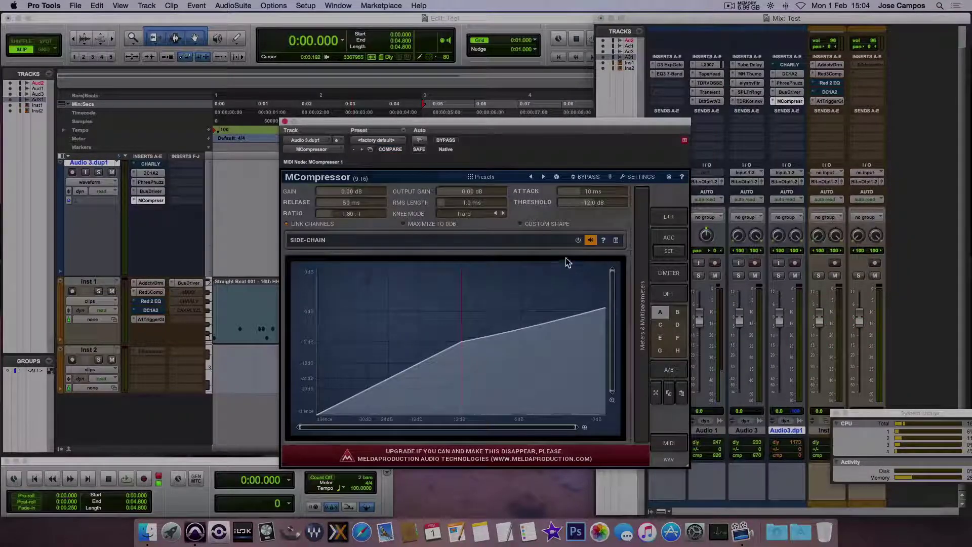
# Step: Browse the MCompressor presets, reposition its window, then close it
pyautogui.click(484, 177)
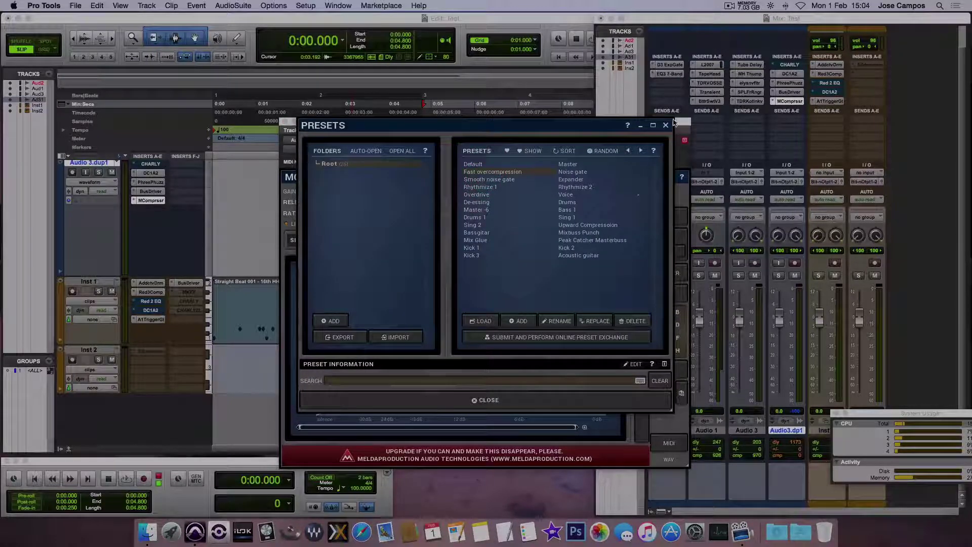
pyautogui.click(665, 130)
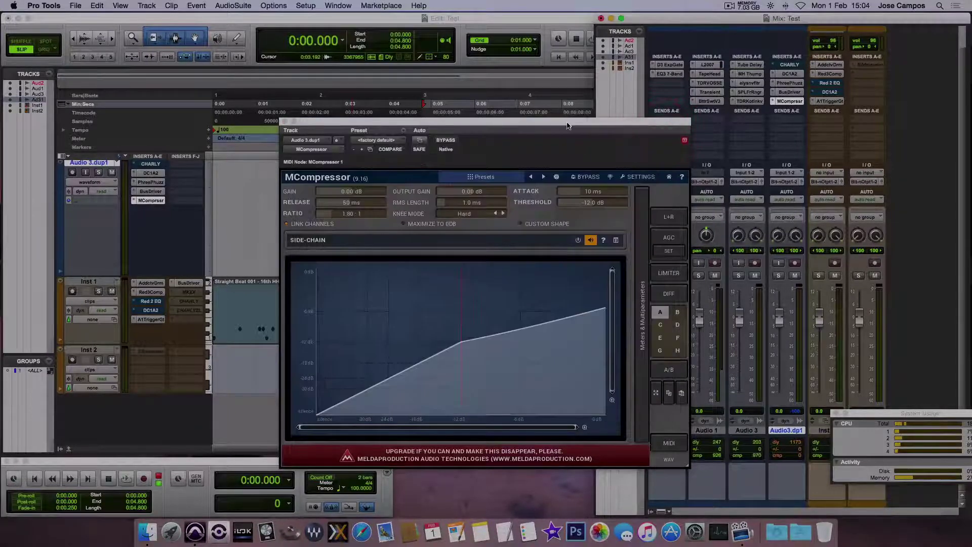
pyautogui.moveTo(567, 125); pyautogui.dragTo(585, 106)
pyautogui.click(303, 102)
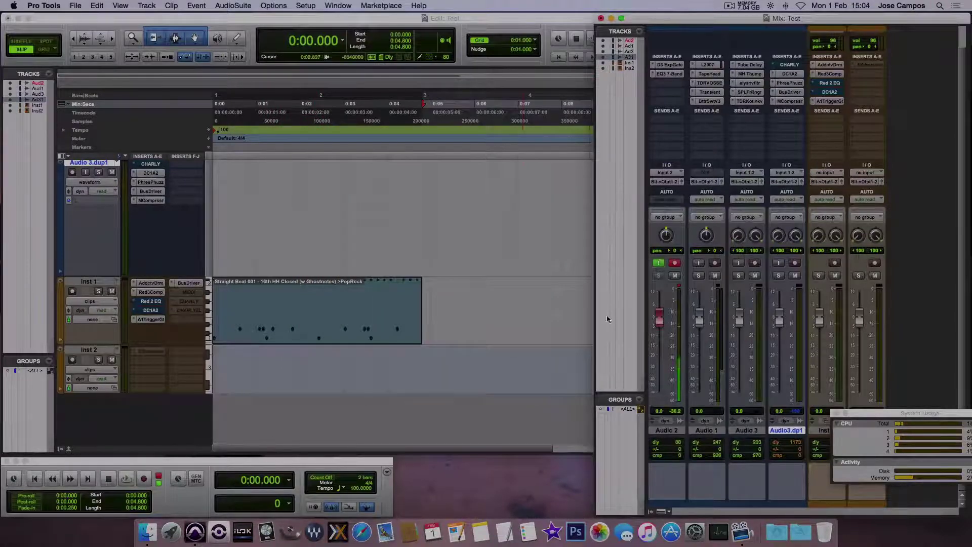
# Step: Show Inserts F–J on all mixer strips and cancel the authorization prompt from an inactive insert
pyautogui.click(669, 512)
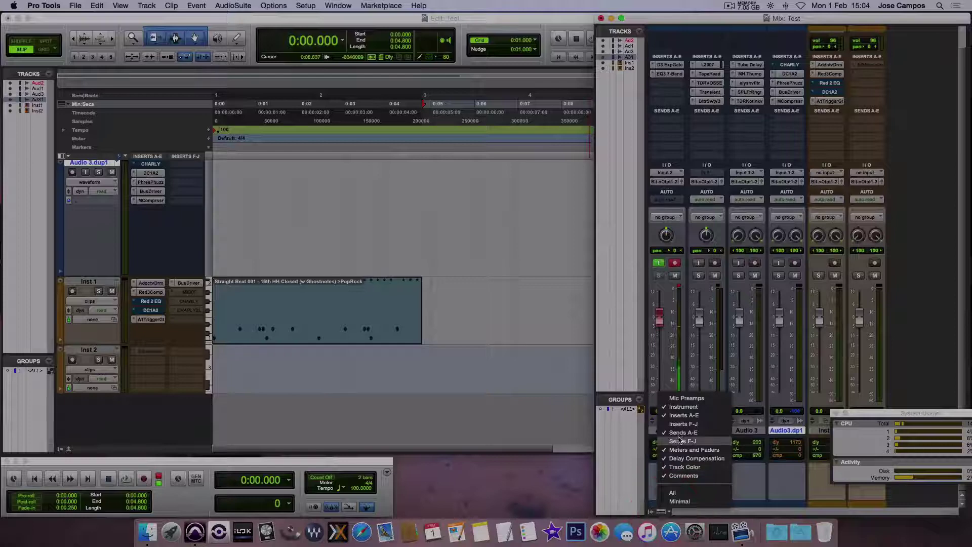
pyautogui.click(681, 411)
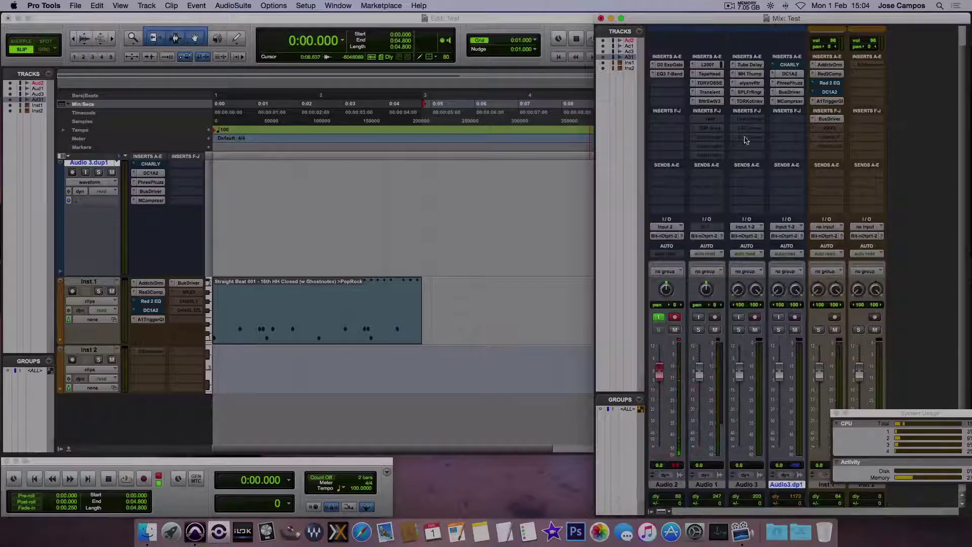
pyautogui.keyDown('ctrl'); pyautogui.keyDown('super'); pyautogui.click(711, 120); pyautogui.keyUp('super'); pyautogui.keyUp('ctrl')
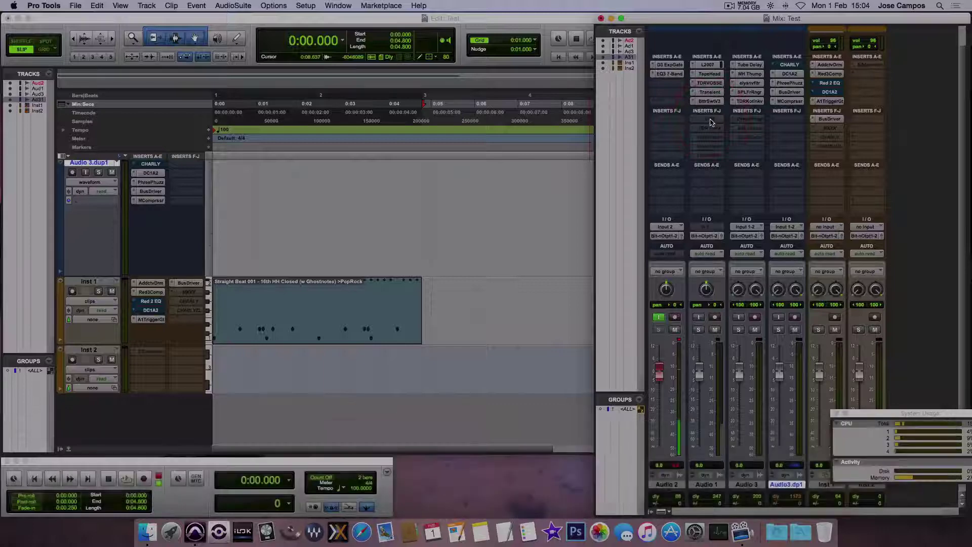
pyautogui.click(511, 200)
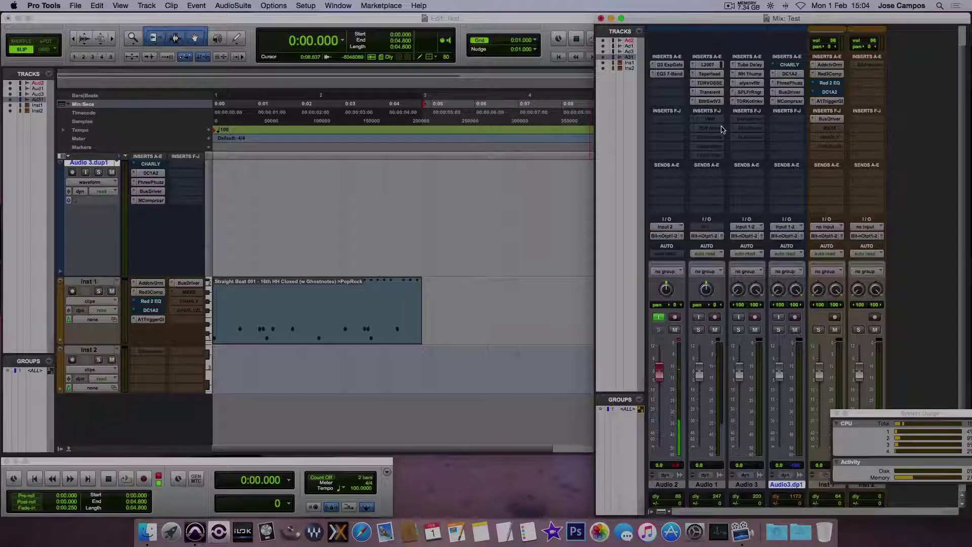
# Step: Open Audio 1's Virtual Mix Rack insert, move its window, and scroll the modules to Revival
pyautogui.press('super')
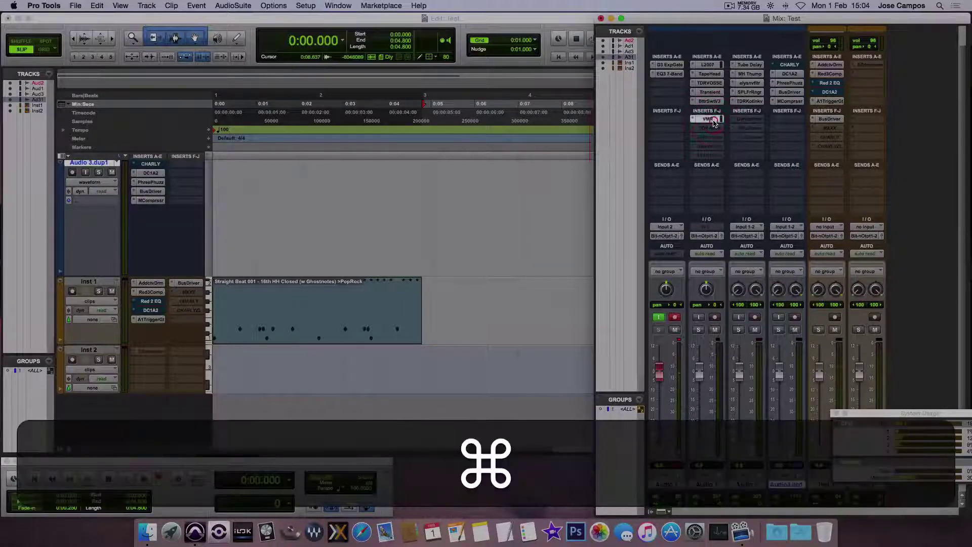
pyautogui.keyDown('super'); pyautogui.click(710, 119); pyautogui.keyUp('super')
pyautogui.moveTo(519, 107); pyautogui.dragTo(493, 76)
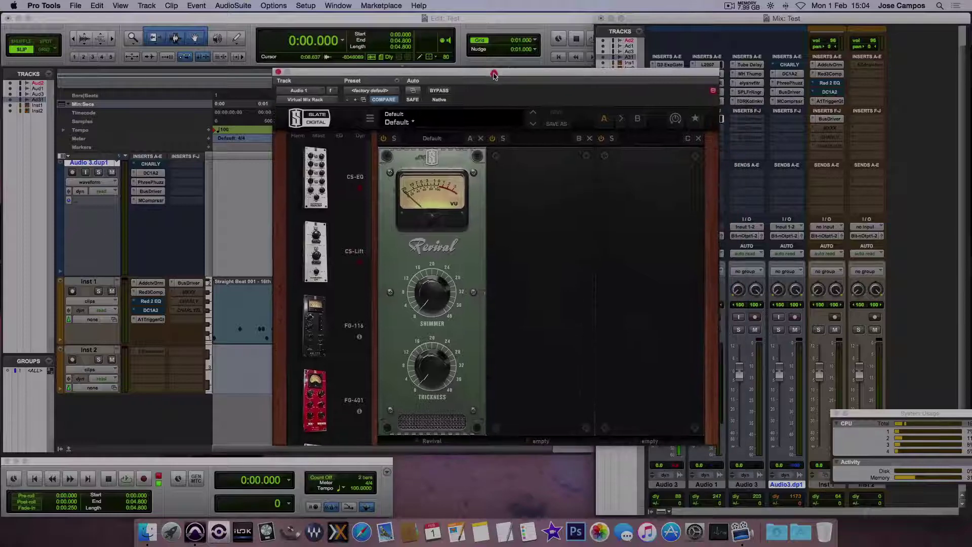
pyautogui.moveTo(429, 268)
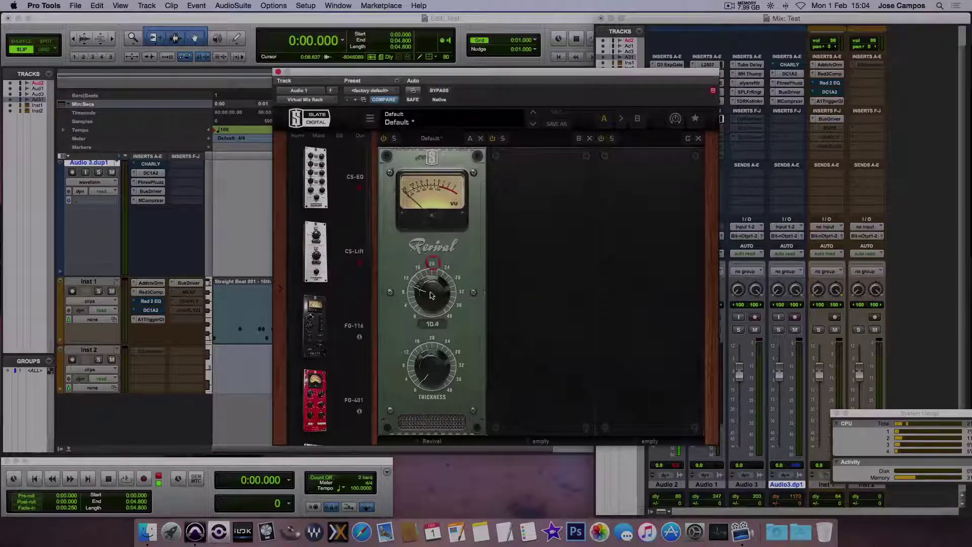
pyautogui.scroll(-2, 335, 315)
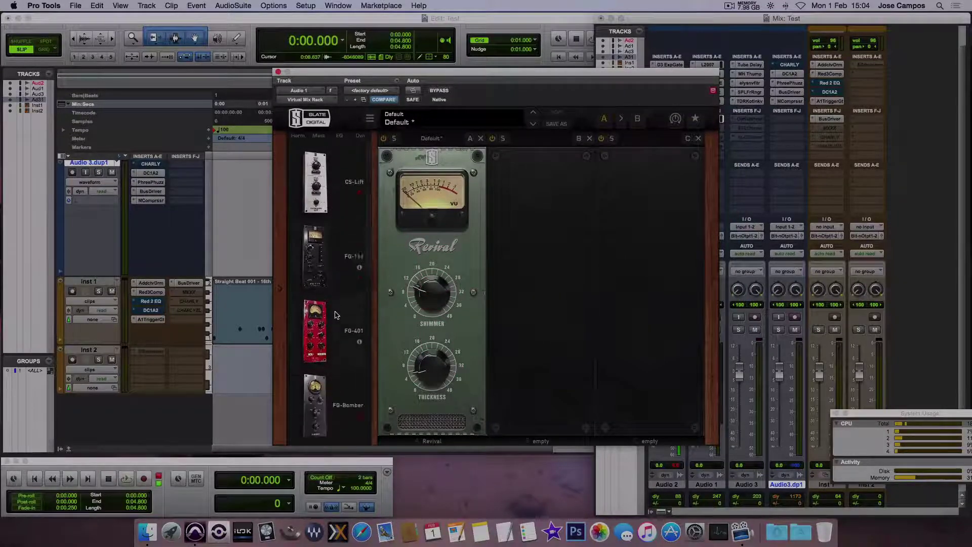
pyautogui.scroll(2, 336, 314)
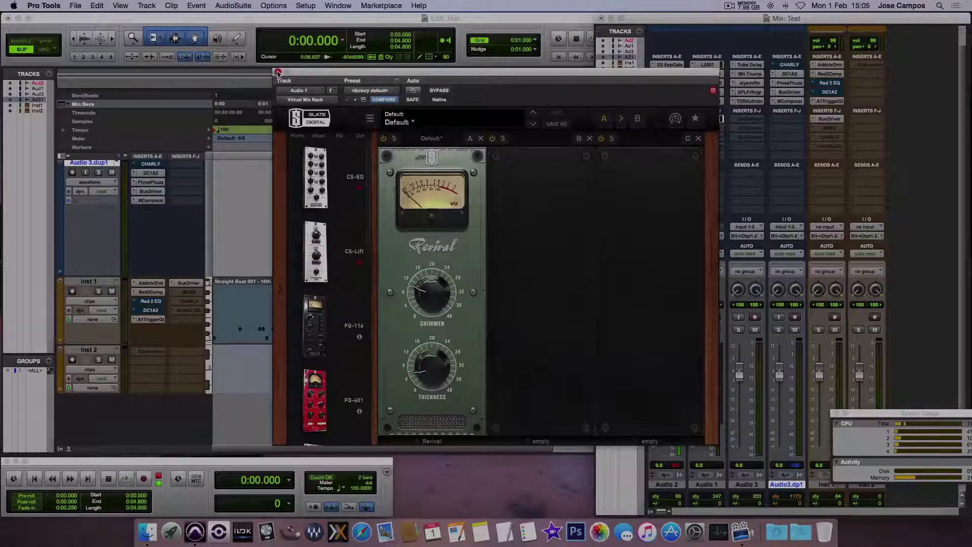
# Step: Close Virtual Mix Rack, then activate and open Audio 1's Saturation Knob insert
pyautogui.click(277, 73)
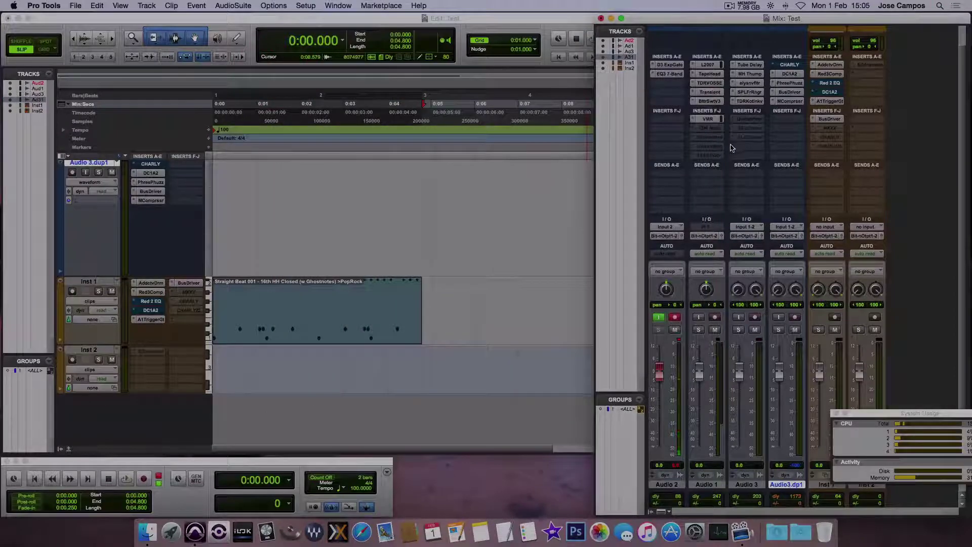
pyautogui.press('ctrl+super')
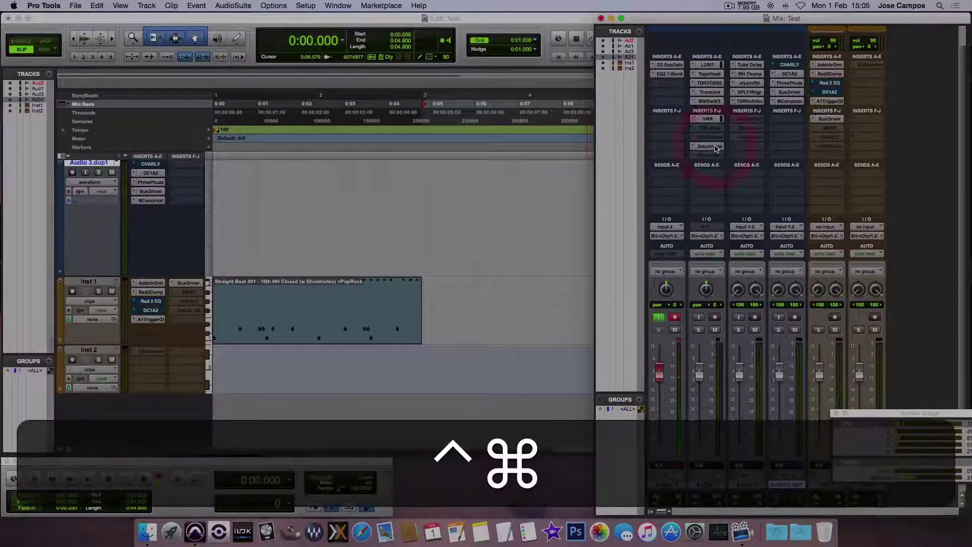
pyautogui.keyDown('ctrl'); pyautogui.keyDown('super'); pyautogui.click(708, 147); pyautogui.keyUp('super'); pyautogui.keyUp('ctrl')
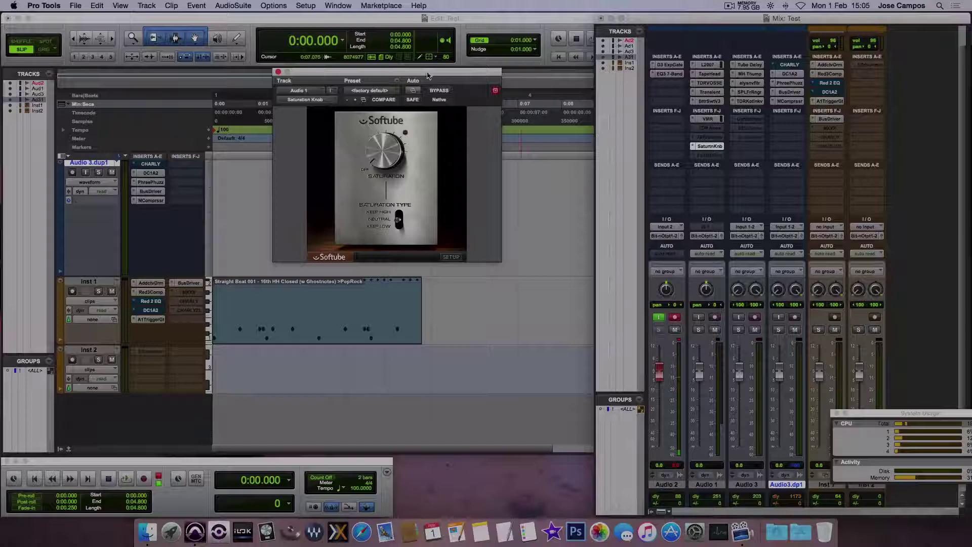
pyautogui.moveTo(427, 72); pyautogui.dragTo(521, 108)
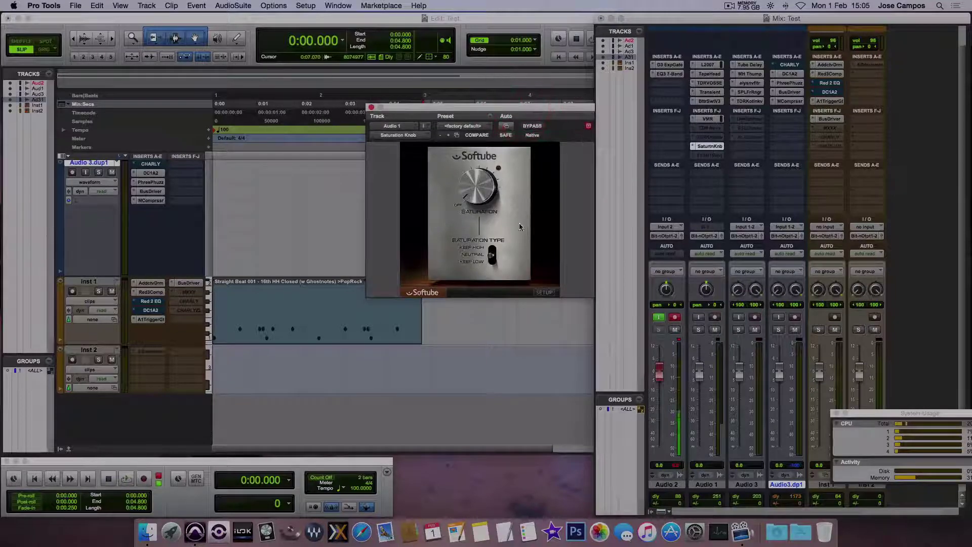
# Step: Take Audio 3's OneKnob Pumper out of bypass and dismiss the could-not-activate alert
pyautogui.keyDown('ctrl'); pyautogui.keyDown('super'); pyautogui.click(755, 119); pyautogui.keyUp('super'); pyautogui.keyUp('ctrl')
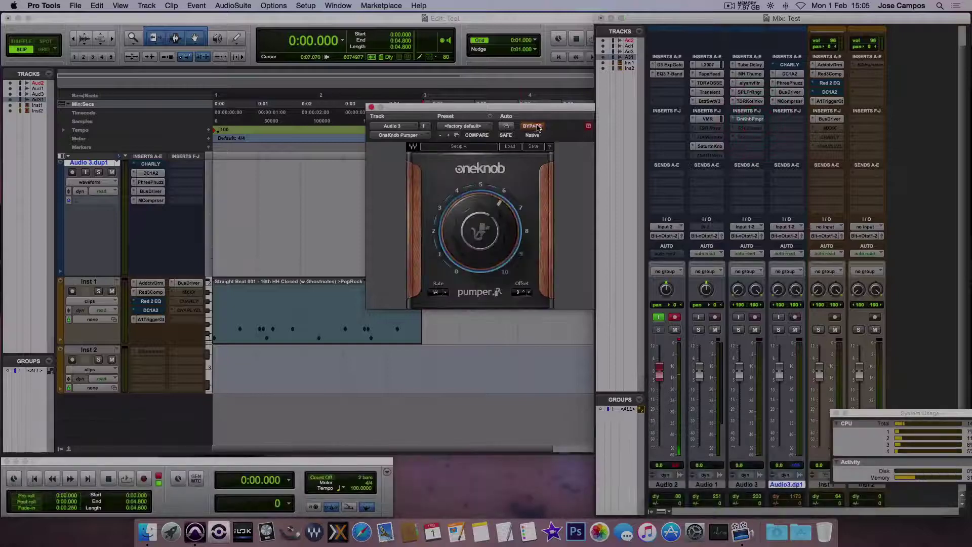
pyautogui.click(525, 128)
pyautogui.moveTo(565, 107); pyautogui.dragTo(534, 113)
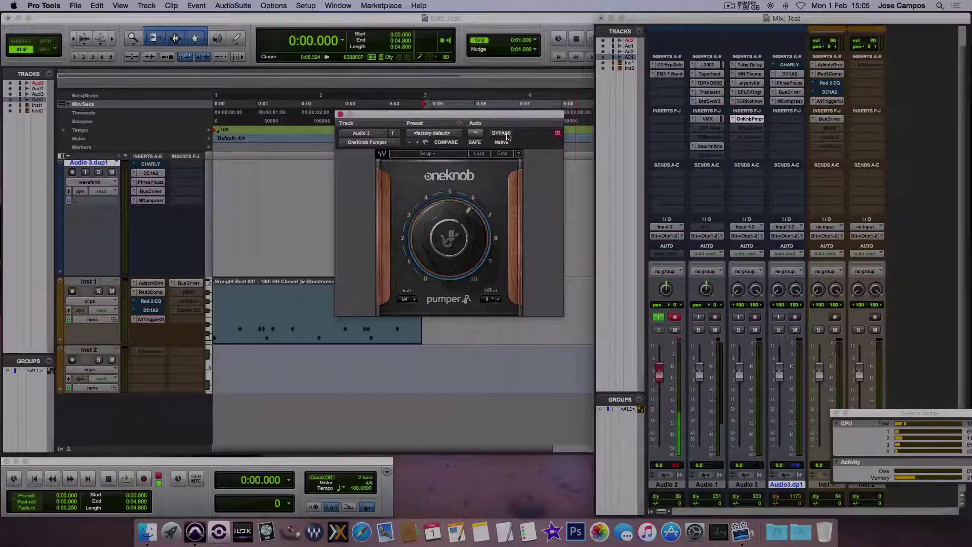
pyautogui.keyDown('ctrl'); pyautogui.keyDown('super'); pyautogui.click(748, 128); pyautogui.keyUp('super'); pyautogui.keyUp('ctrl')
pyautogui.click(566, 223)
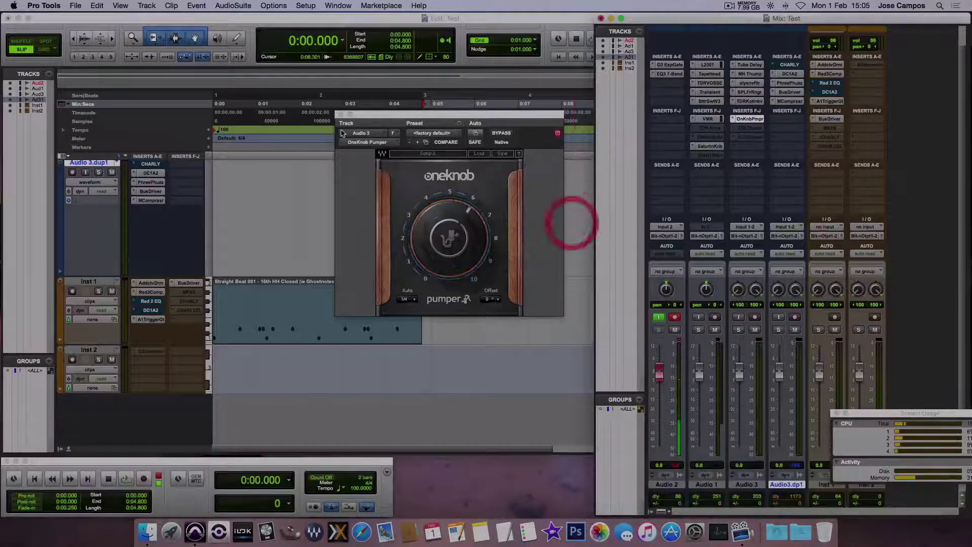
# Step: Insert Stillwell Rocket (stereo) on Audio3.dp1 and raise its Attack from 0020 to 0068
pyautogui.click(341, 116)
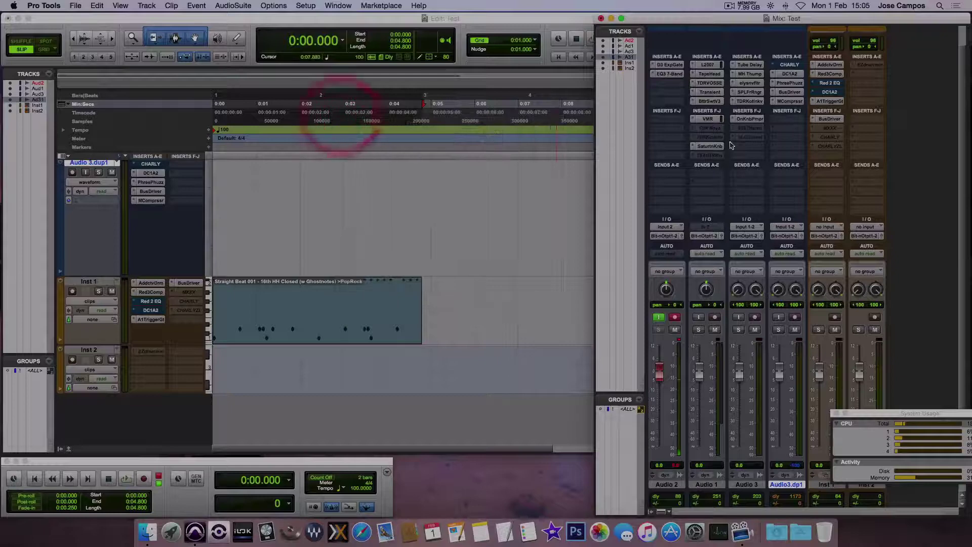
pyautogui.click(786, 119)
pyautogui.moveTo(799, 166)
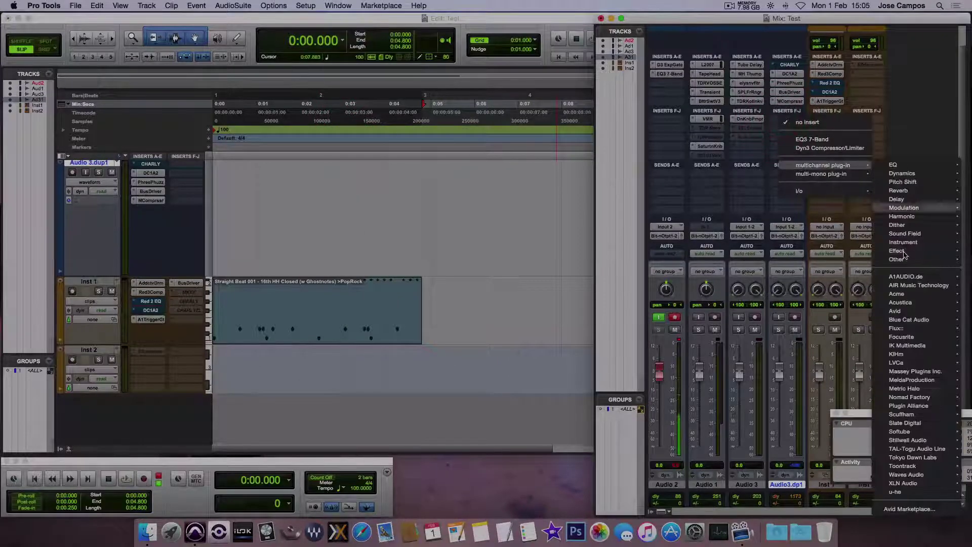
pyautogui.moveTo(923, 413)
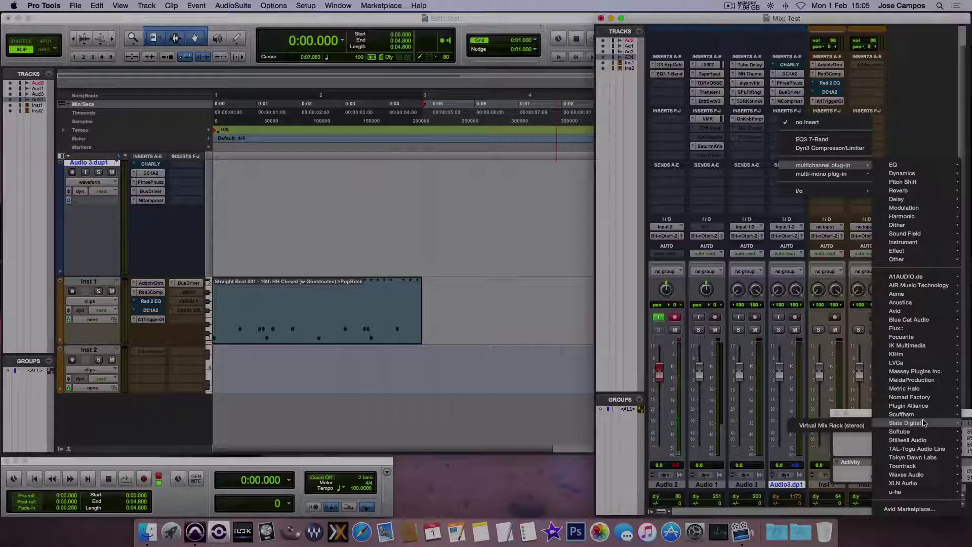
pyautogui.moveTo(927, 440)
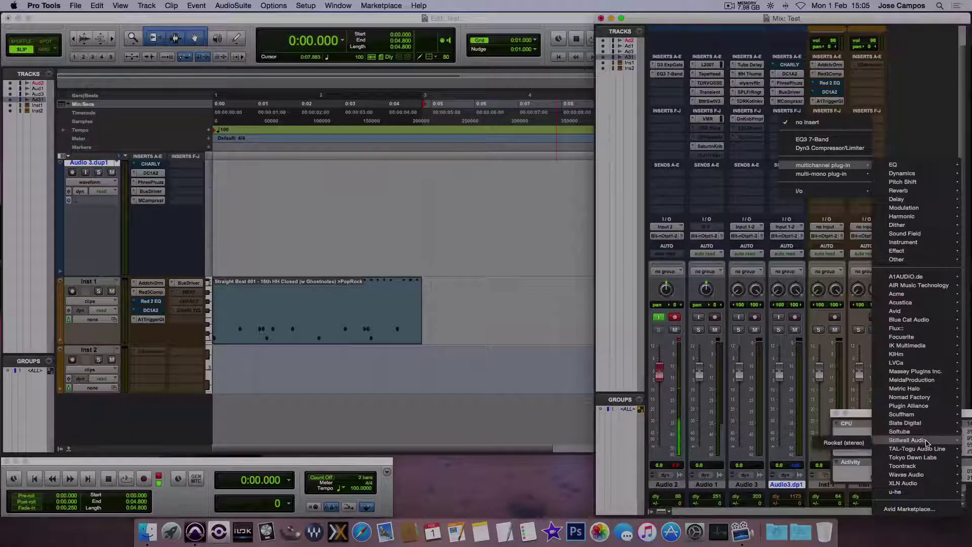
pyautogui.click(843, 442)
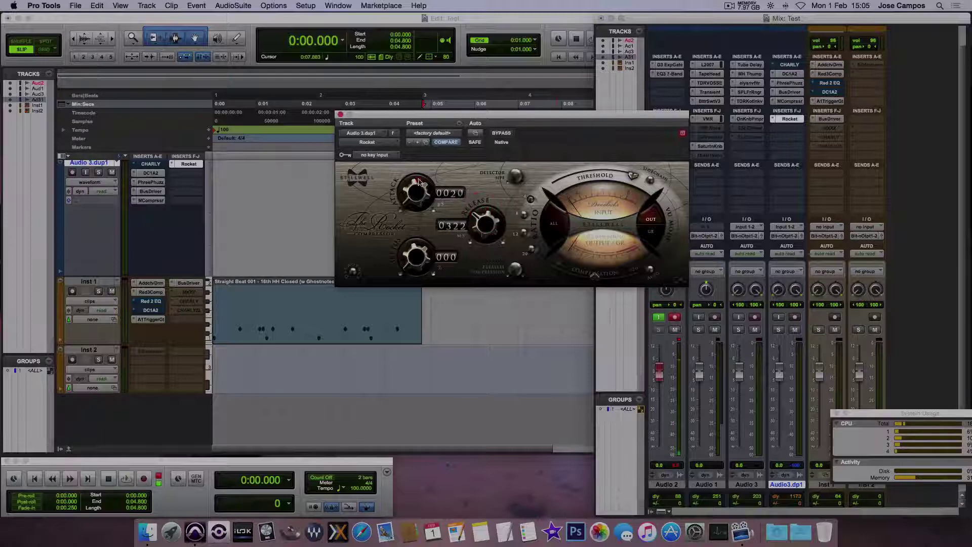
pyautogui.moveTo(416, 192); pyautogui.dragTo(447, 202)
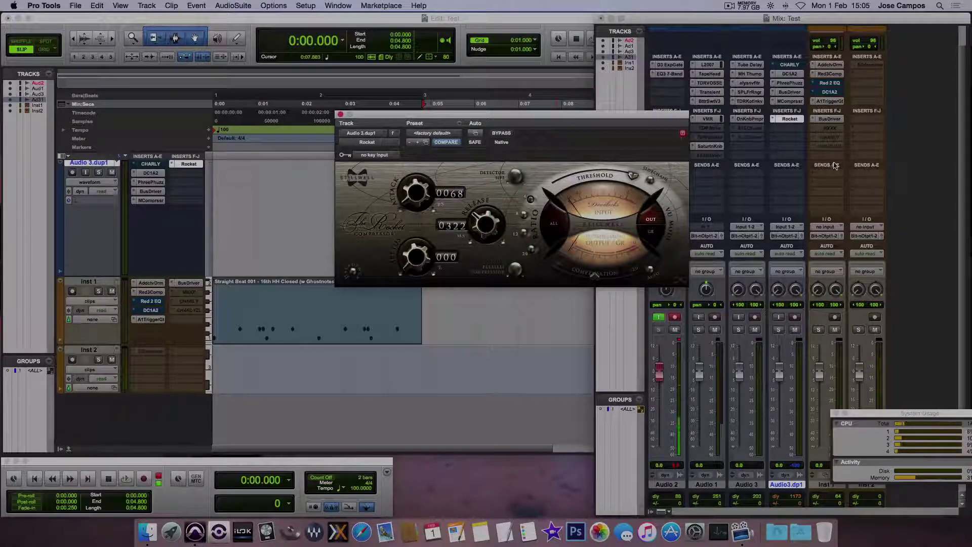
# Step: Activate Inst 1's greyed MXXX insert and open its window showing Dynamic Saturation
pyautogui.keyDown('ctrl'); pyautogui.keyDown('super'); pyautogui.click(834, 128); pyautogui.keyUp('super'); pyautogui.keyUp('ctrl')
pyautogui.click(834, 128)
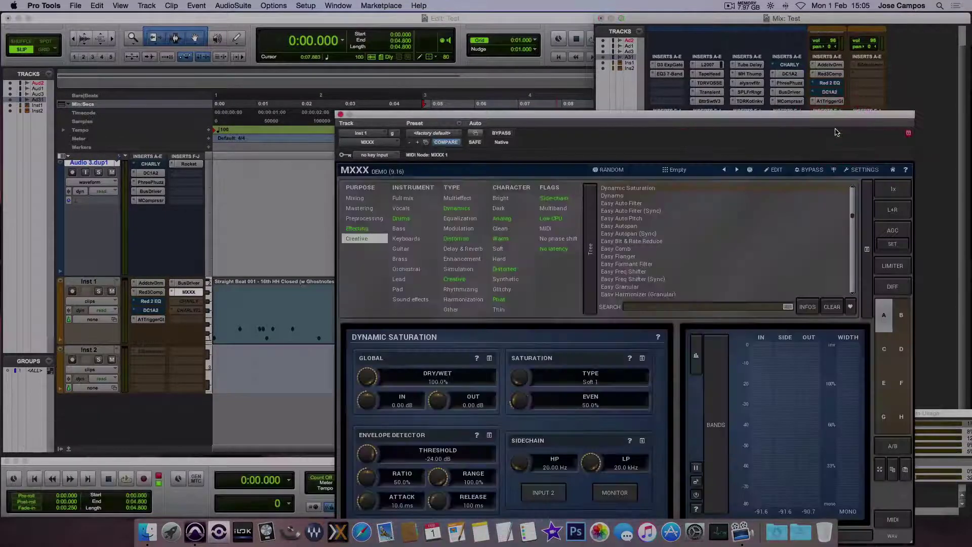
pyautogui.moveTo(762, 118); pyautogui.dragTo(708, 52)
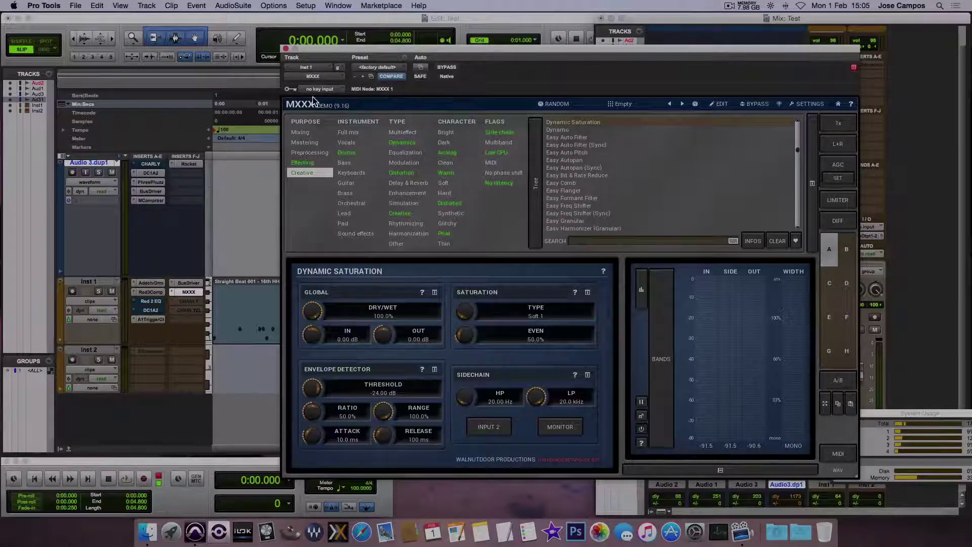
# Step: Close MXXX, insert TAL Chorus LX (stereo) on Audio3.dp1, and switch it to Chorus II
pyautogui.click(286, 51)
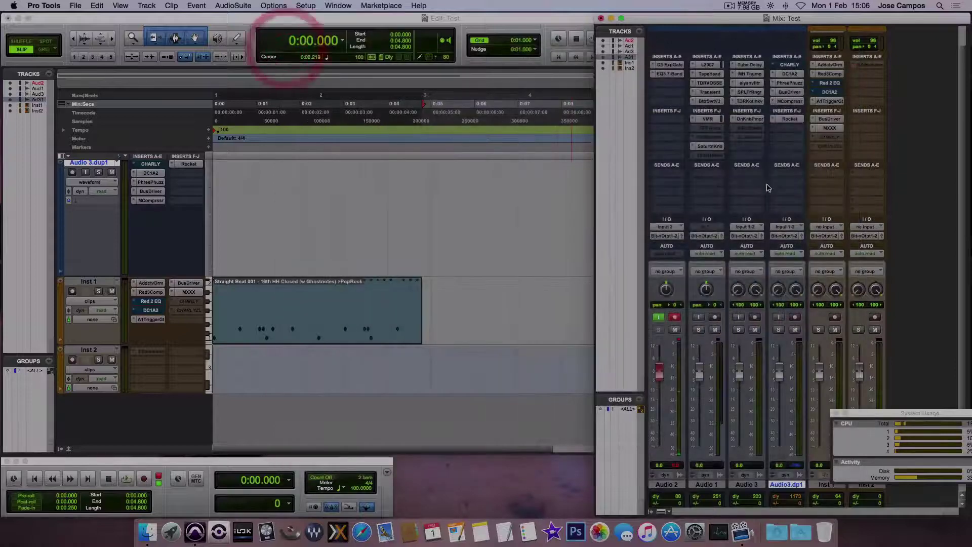
pyautogui.click(786, 130)
pyautogui.moveTo(809, 176)
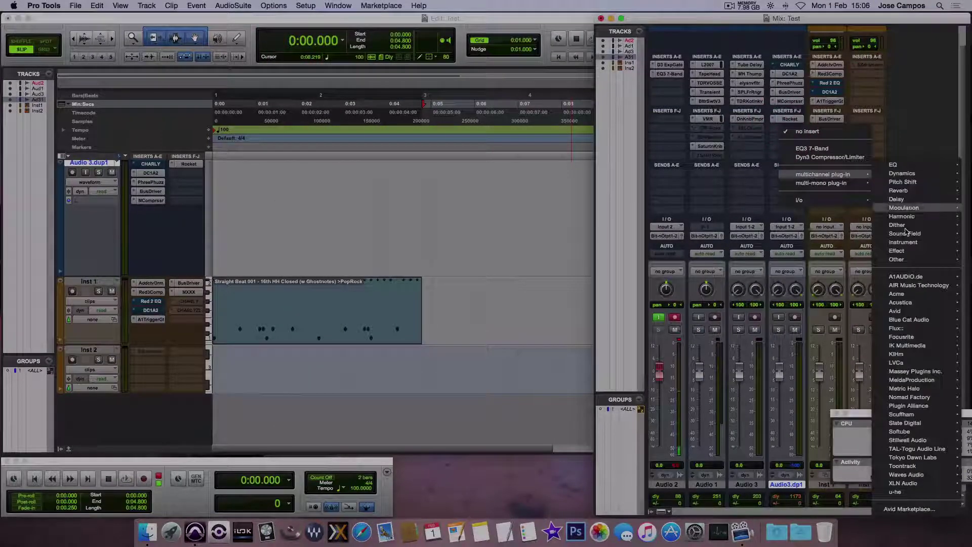
pyautogui.moveTo(934, 449)
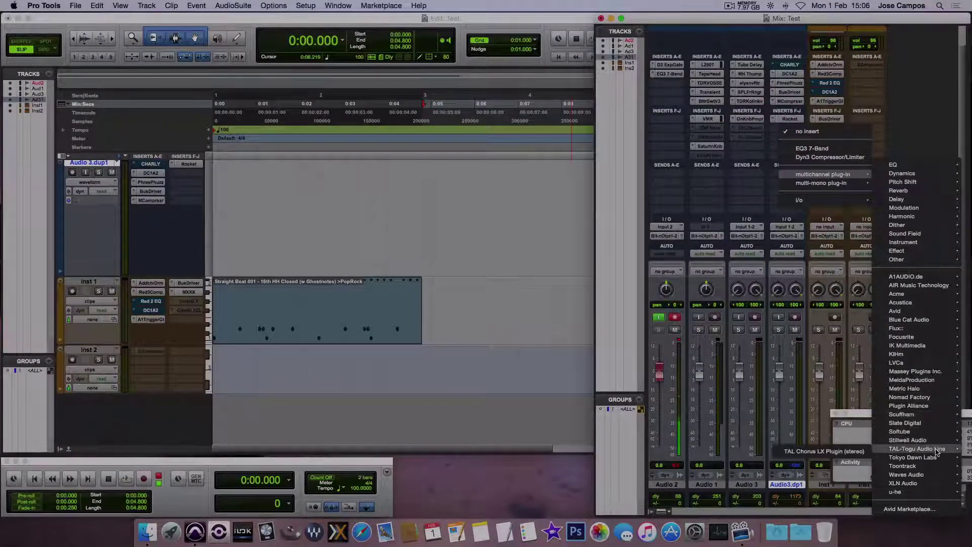
pyautogui.click(861, 453)
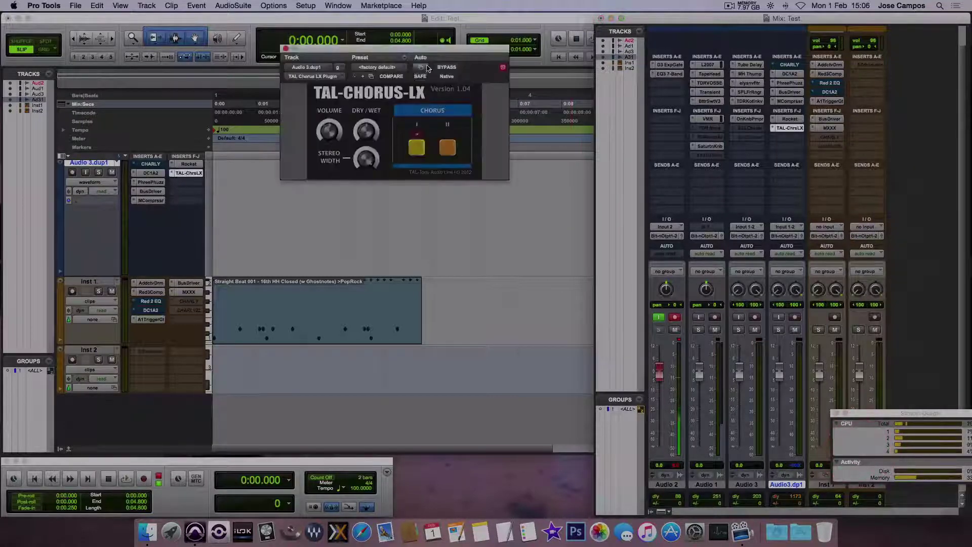
pyautogui.moveTo(429, 50); pyautogui.dragTo(492, 129)
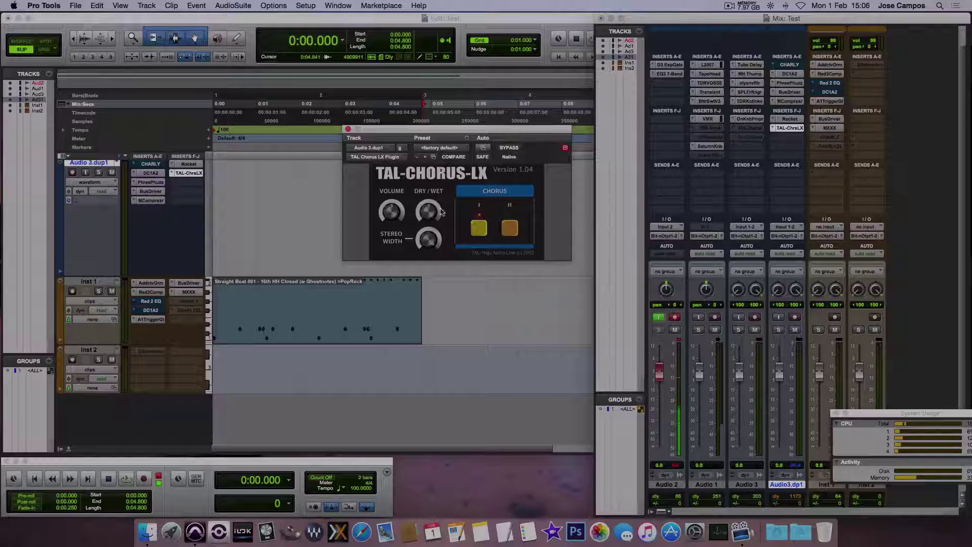
pyautogui.click(511, 228)
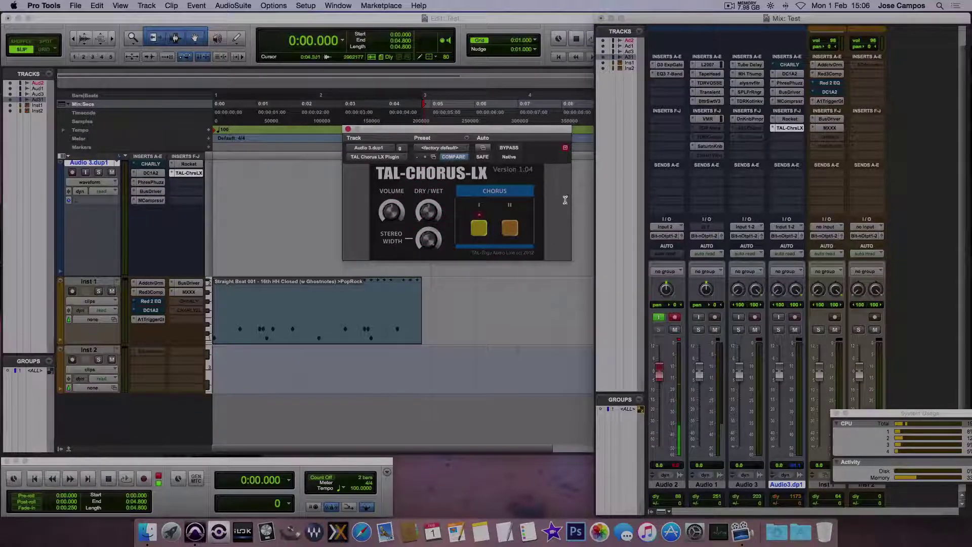
# Step: Open the plug-in list for the following insert on Audio3.dp1
pyautogui.click(782, 140)
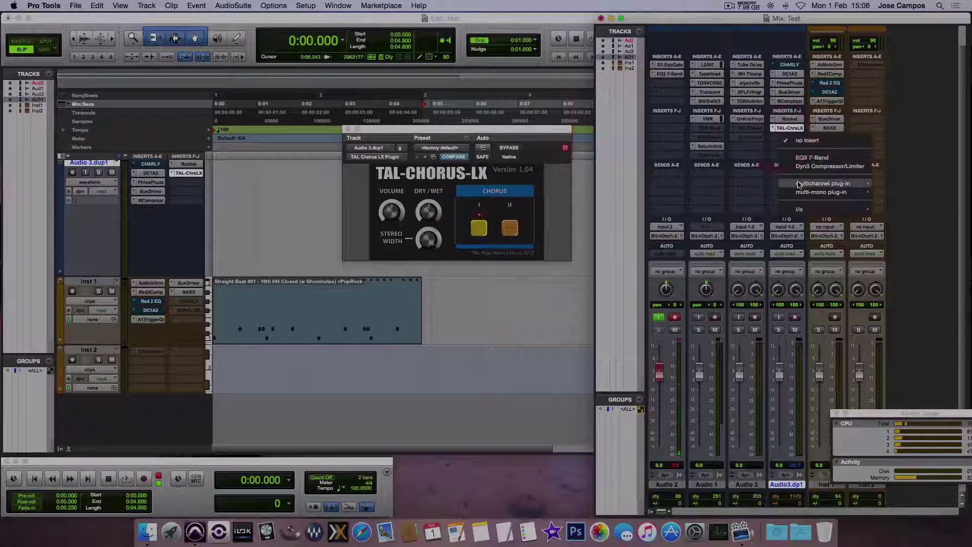
pyautogui.moveTo(831, 184)
pyautogui.moveTo(903, 468)
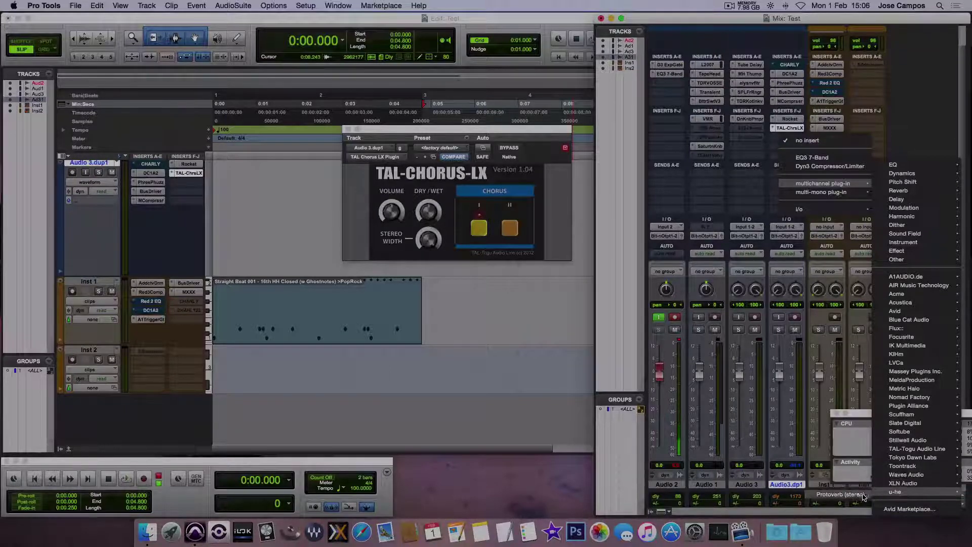
# Step: Insert u-he Protoverb (stereo), glance through its presets, then close its window
pyautogui.click(857, 496)
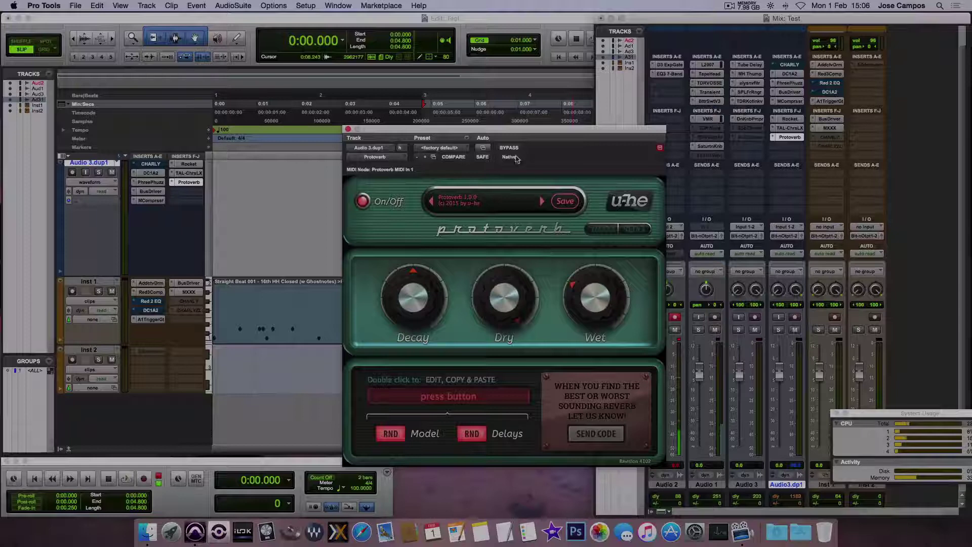
pyautogui.moveTo(514, 134); pyautogui.dragTo(507, 94)
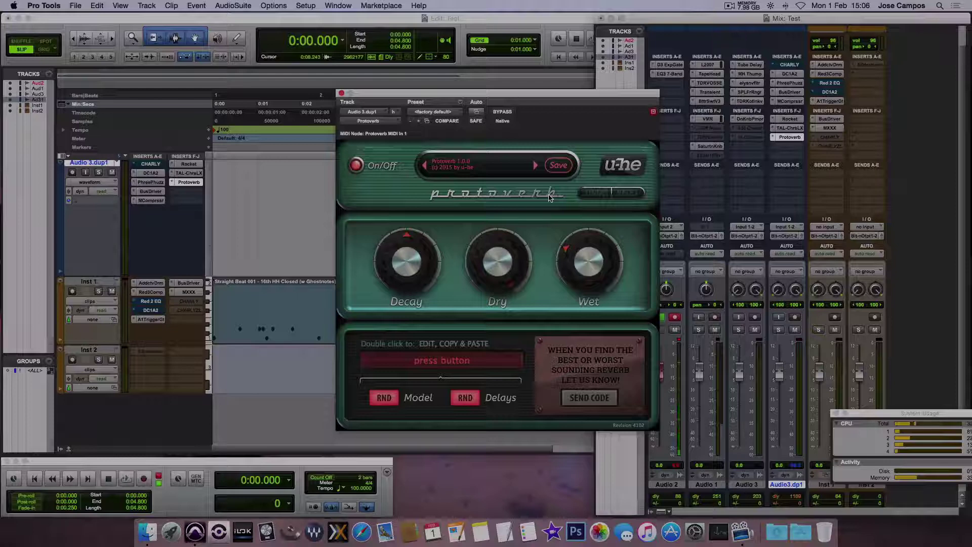
pyautogui.click(509, 165)
pyautogui.click(563, 124)
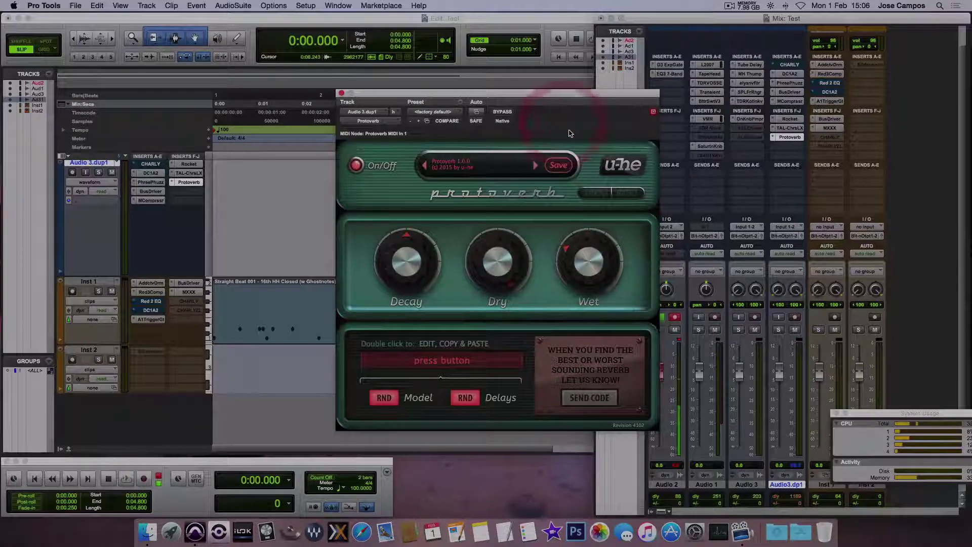
pyautogui.click(341, 95)
# Step: Choose A1TriggerGate (stereo) for Audio3.dp1's empty insert, then select the Audio 2 track
pyautogui.click(769, 150)
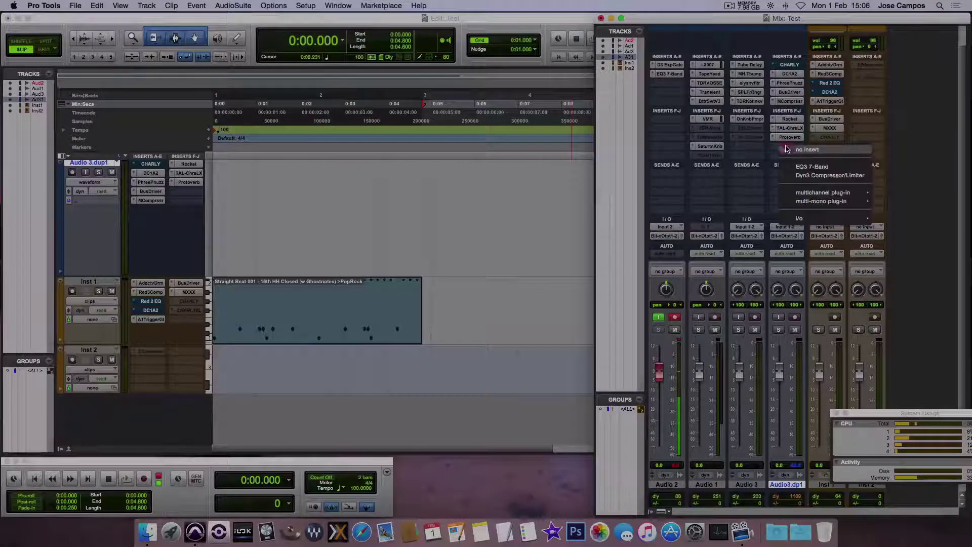
pyautogui.moveTo(919, 233)
pyautogui.moveTo(922, 277)
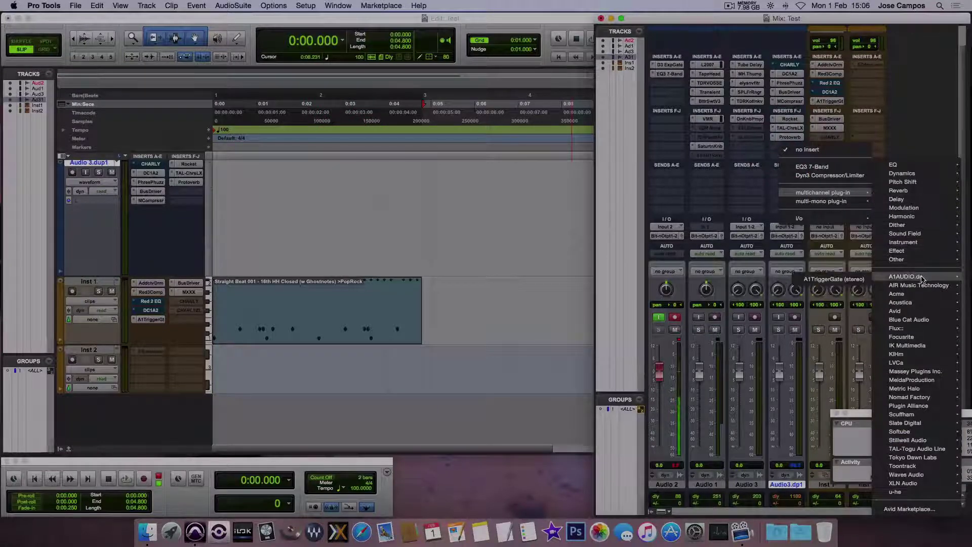
pyautogui.click(855, 279)
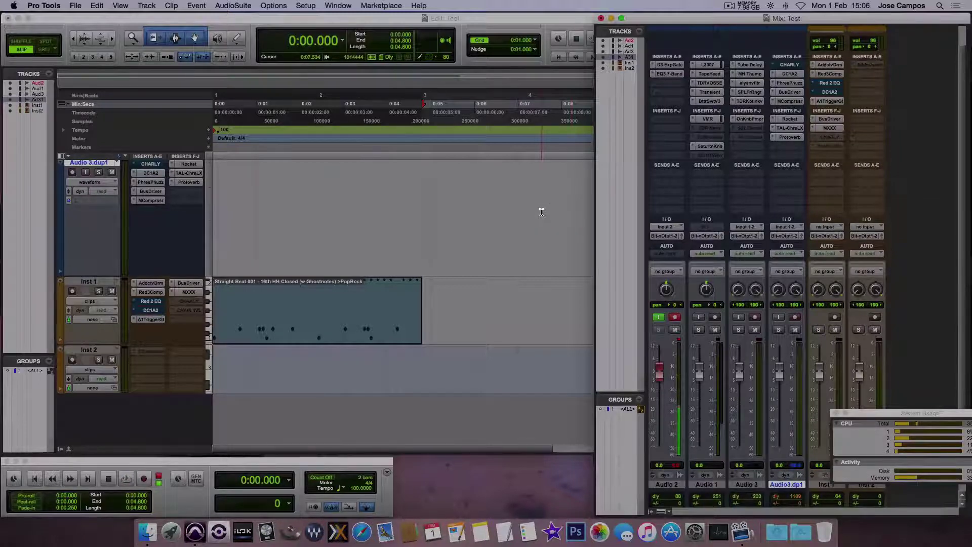
pyautogui.click(629, 40)
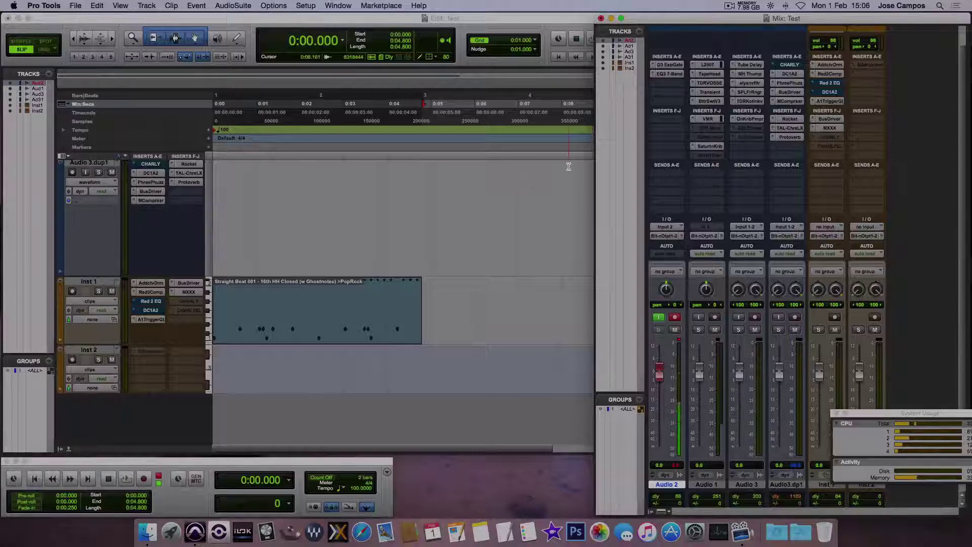